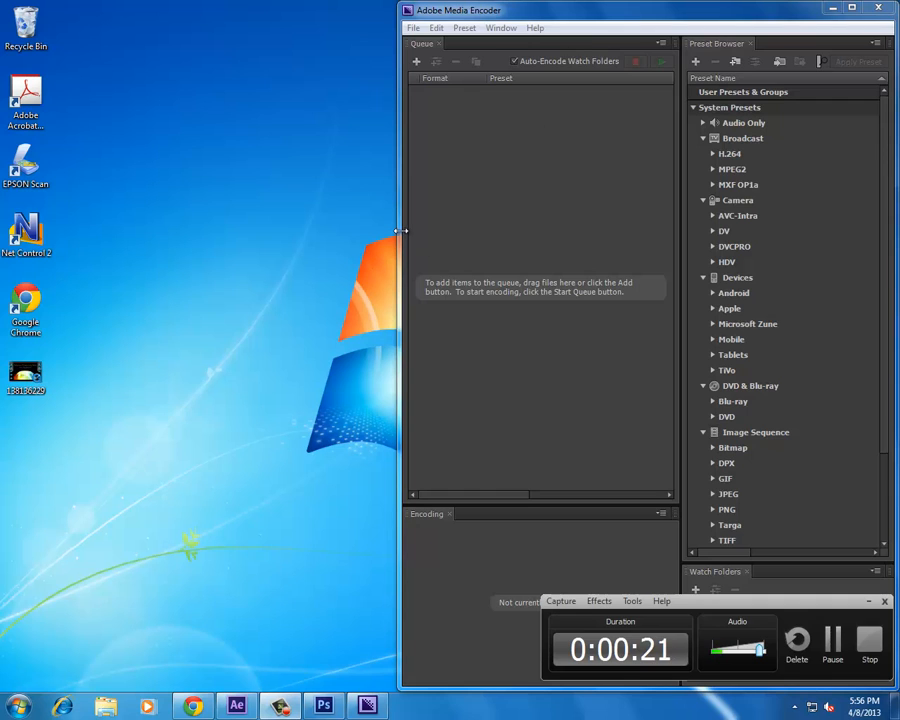
Widen the Media Encoder window and look at the iOS Design video's Vimeo page in Chrome.
{"action": "left_click_drag", "start_coordinate": [400, 231], "coordinate": [212, 254]}
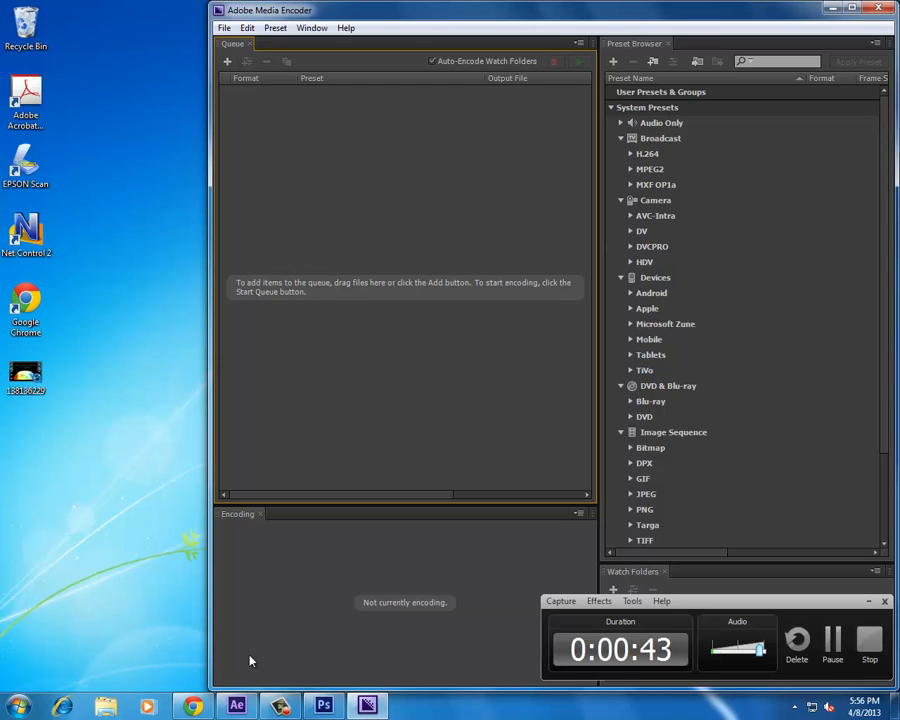
{"action": "left_click", "coordinate": [195, 705]}
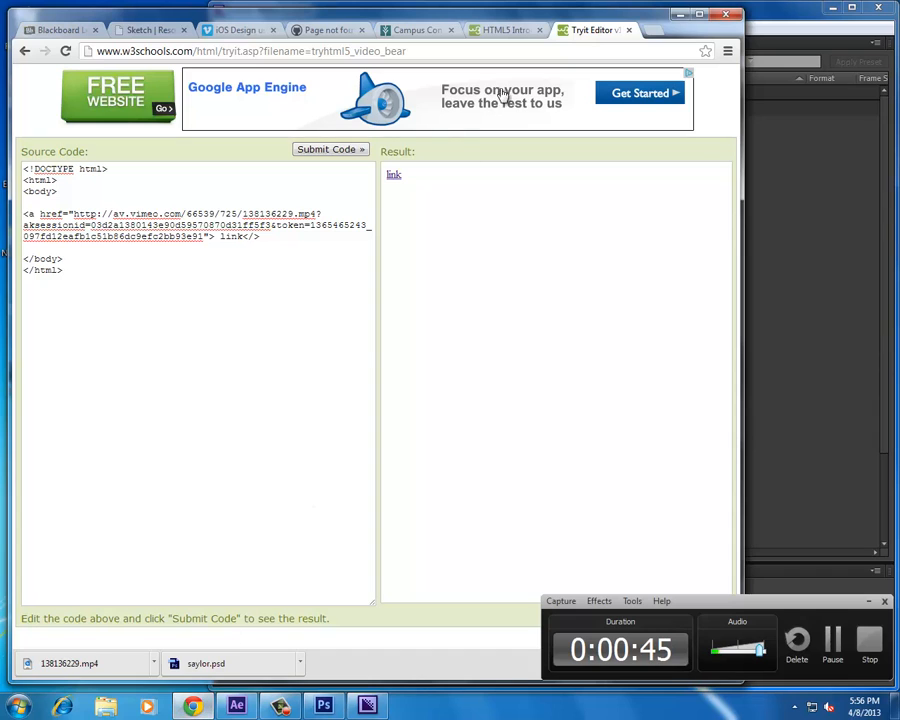
{"action": "left_click", "coordinate": [227, 32]}
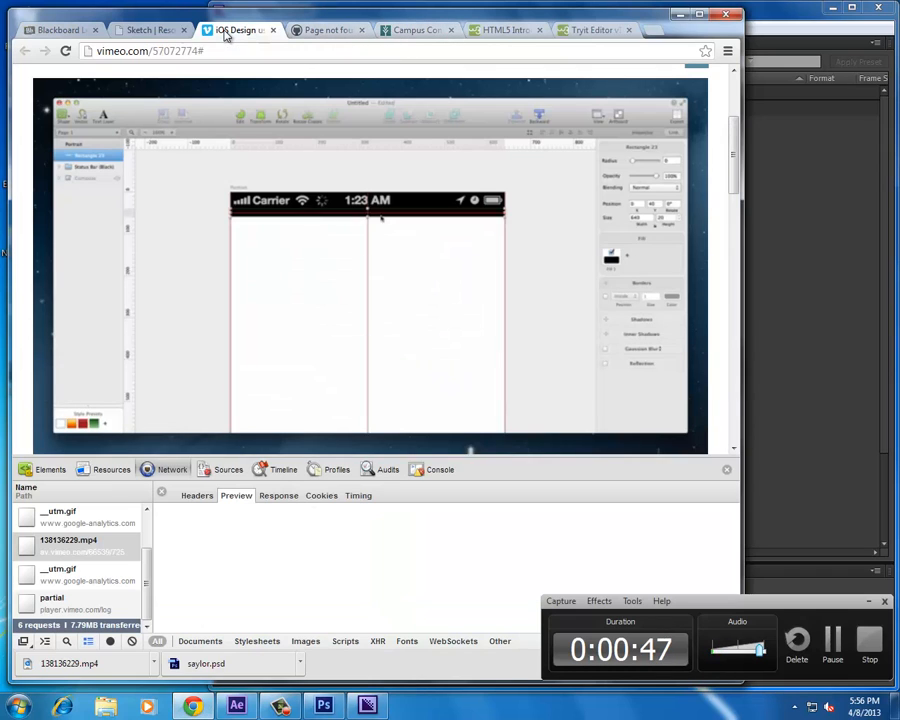
{"action": "left_click", "coordinate": [680, 16]}
Add the desktop video file 138136229 to the encoding queue.
{"action": "mouse_move", "coordinate": [26, 376]}
{"action": "left_mouse_down"}
{"action": "mouse_move", "coordinate": [34, 420]}
{"action": "mouse_move", "coordinate": [28, 375]}
{"action": "left_mouse_up"}
{"action": "left_click", "coordinate": [340, 282]}
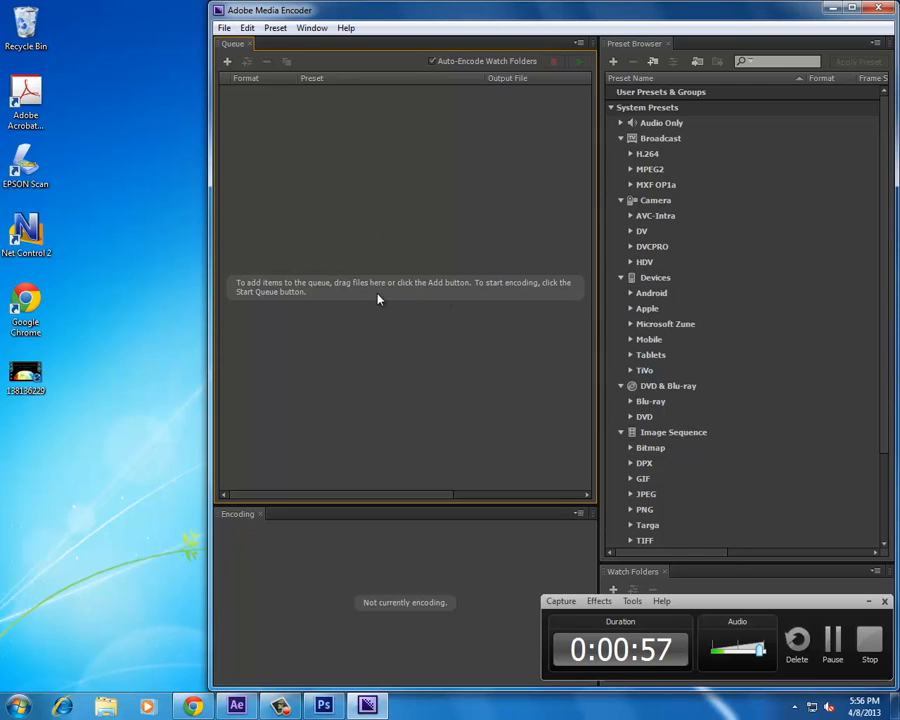
{"action": "left_click", "coordinate": [227, 61]}
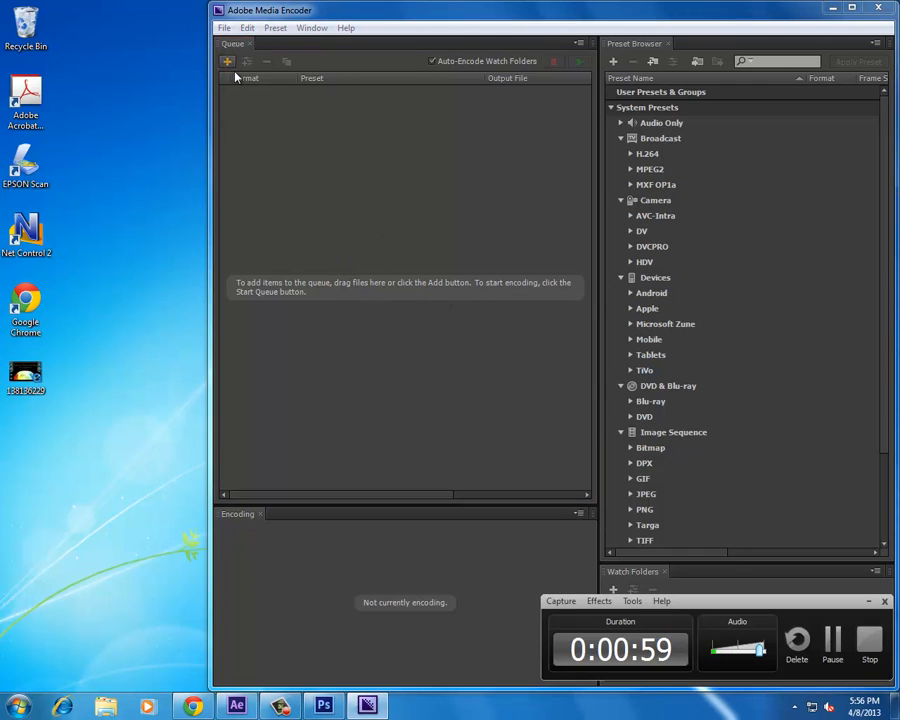
{"action": "left_click", "coordinate": [612, 427]}
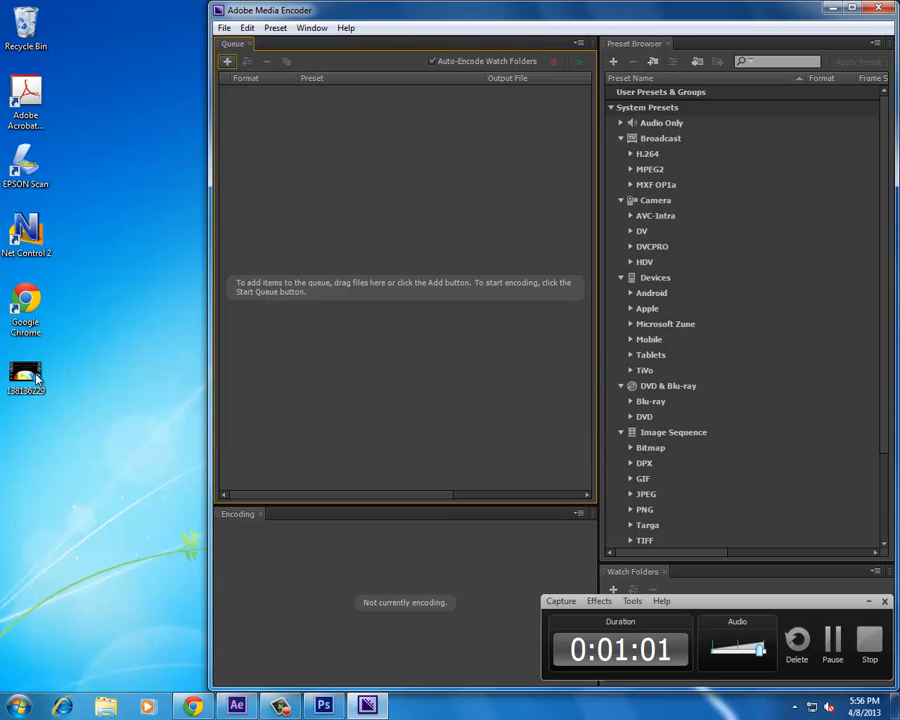
{"action": "left_click_drag", "start_coordinate": [28, 381], "coordinate": [394, 137]}
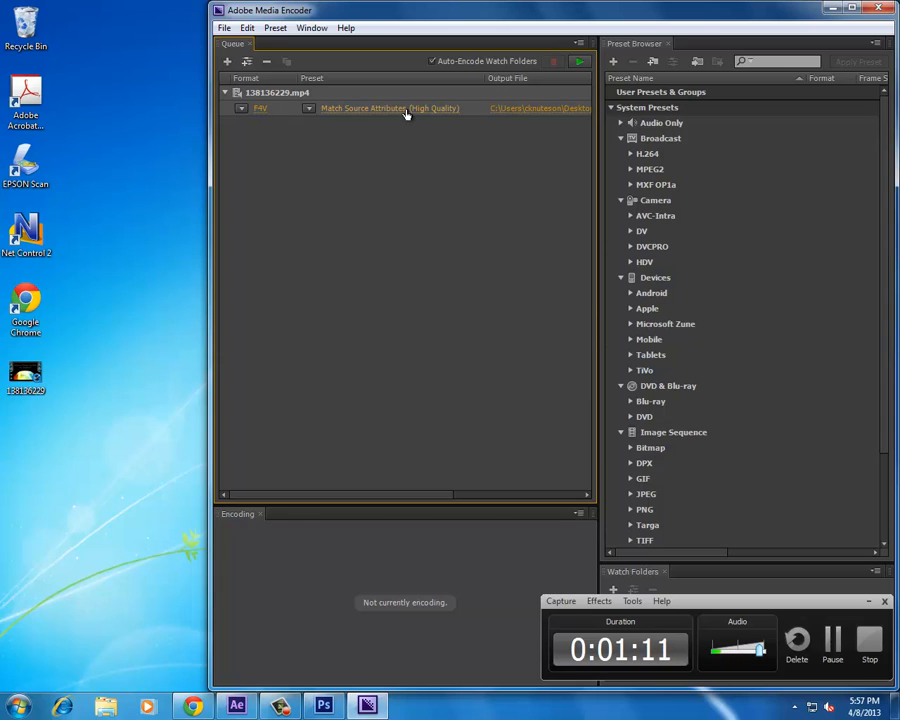
Check the queued clip's preset details and the save location of its output file without changing them.
{"action": "mouse_move", "coordinate": [404, 116]}
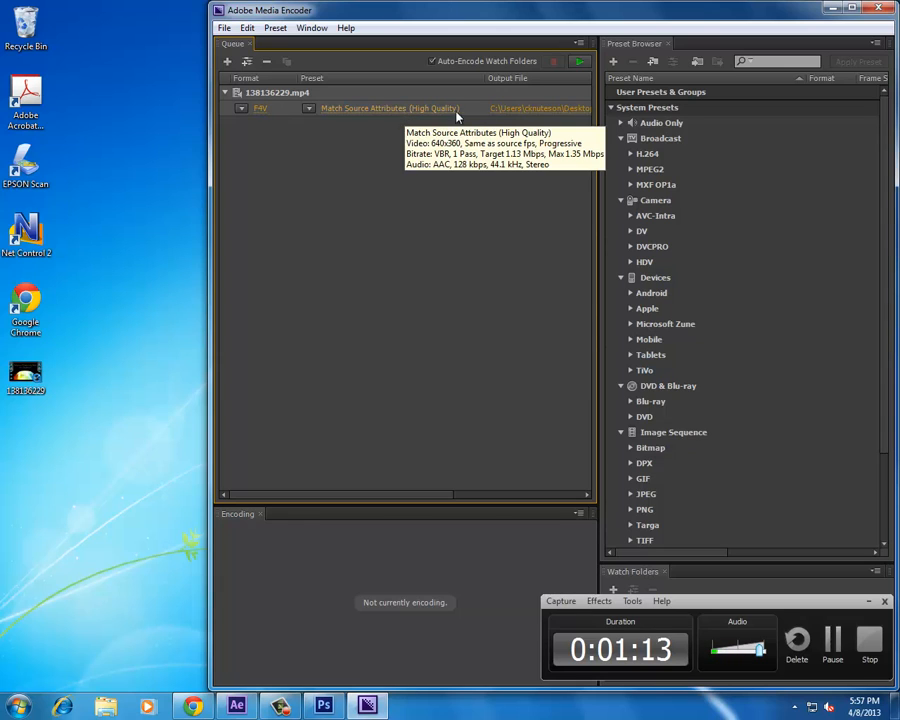
{"action": "left_click", "coordinate": [520, 112]}
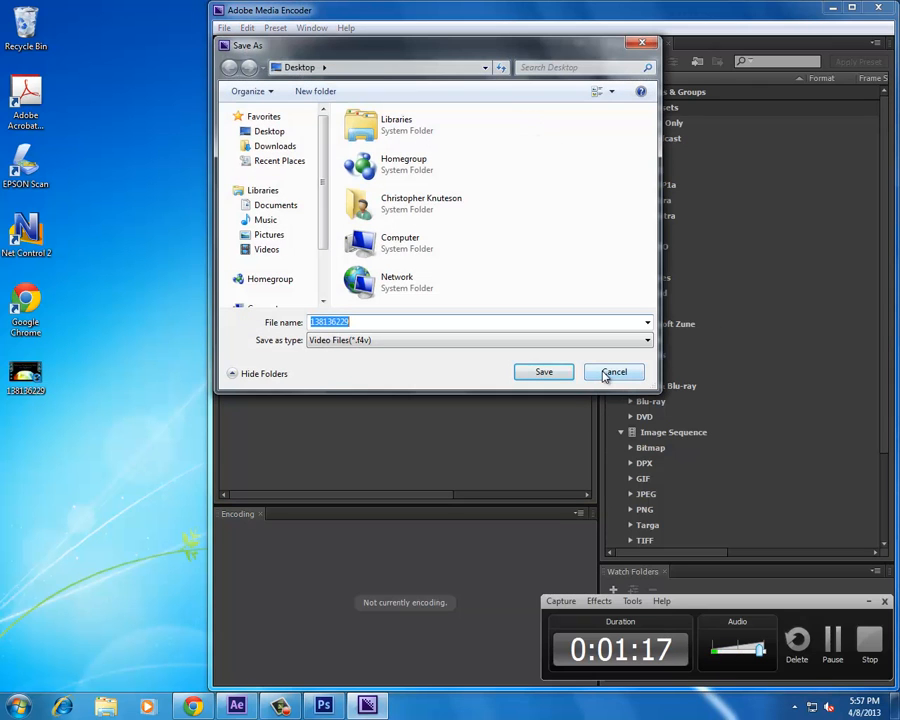
{"action": "left_click", "coordinate": [606, 372]}
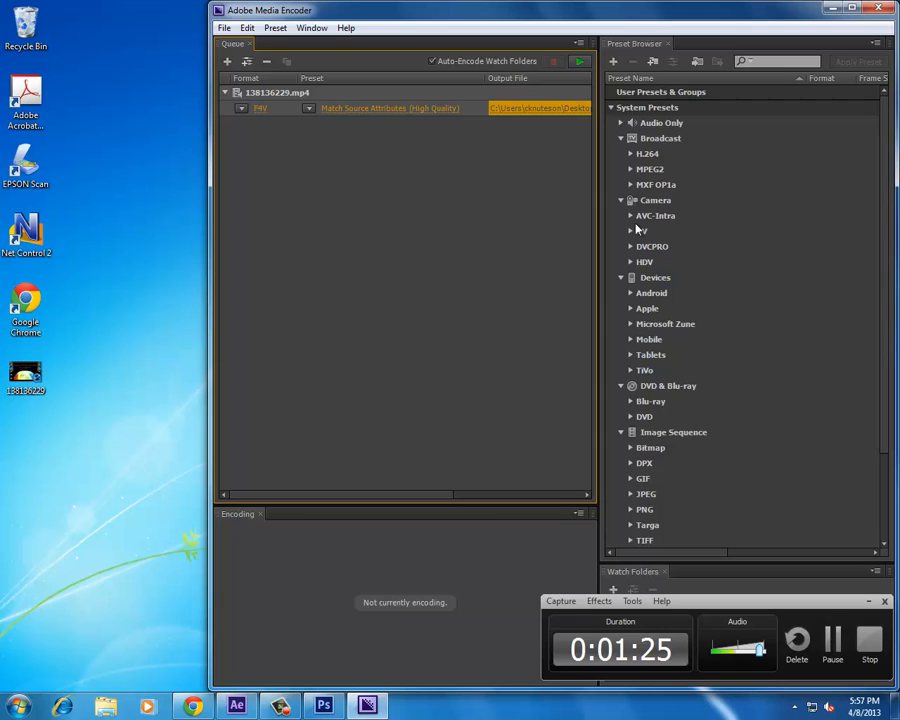
Maximize the encoder window and look through the system presets down to the Web Video group.
{"action": "scroll", "coordinate": [645, 221], "scroll_direction": "down", "scroll_amount": 1}
{"action": "scroll", "coordinate": [645, 221], "scroll_direction": "down", "scroll_amount": 1}
{"action": "double_click", "coordinate": [606, 11]}
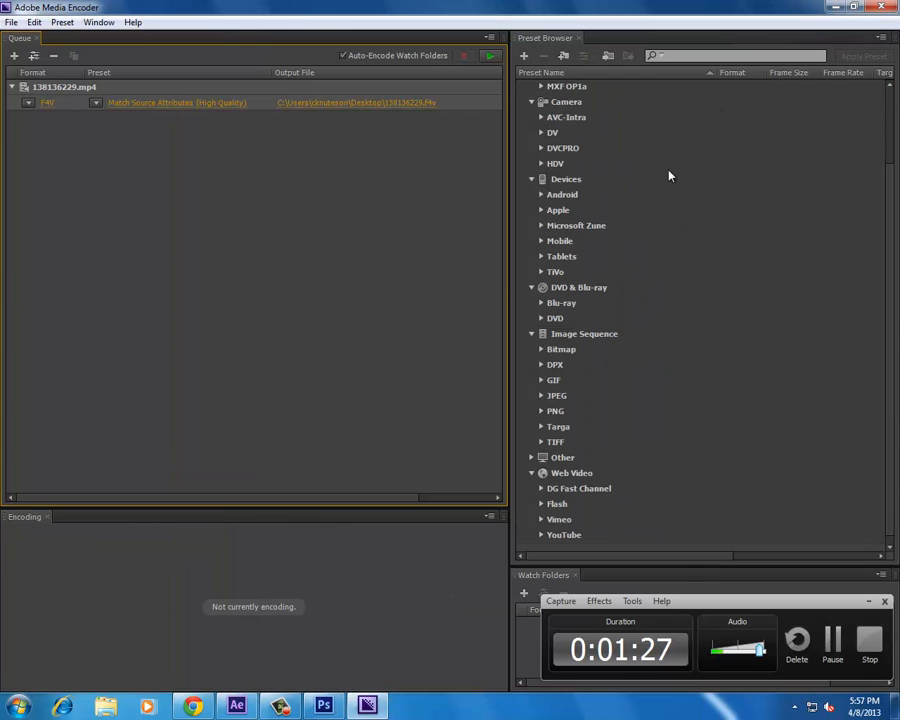
{"action": "scroll", "coordinate": [552, 293], "scroll_direction": "down", "scroll_amount": 1}
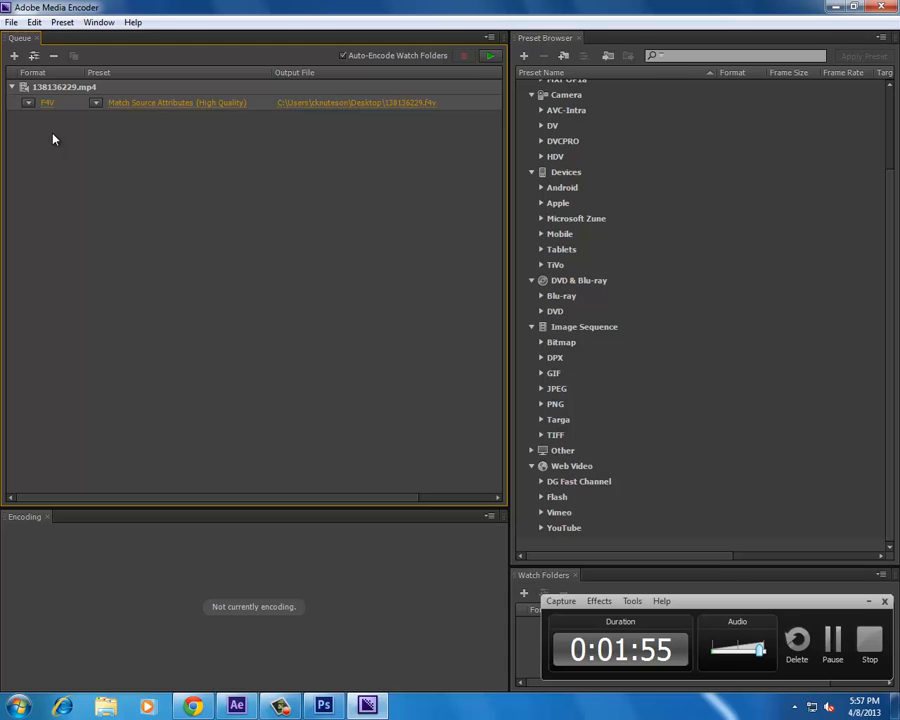
Open the queued clip's export settings and review the available formats and F4V presets.
{"action": "left_click", "coordinate": [47, 104]}
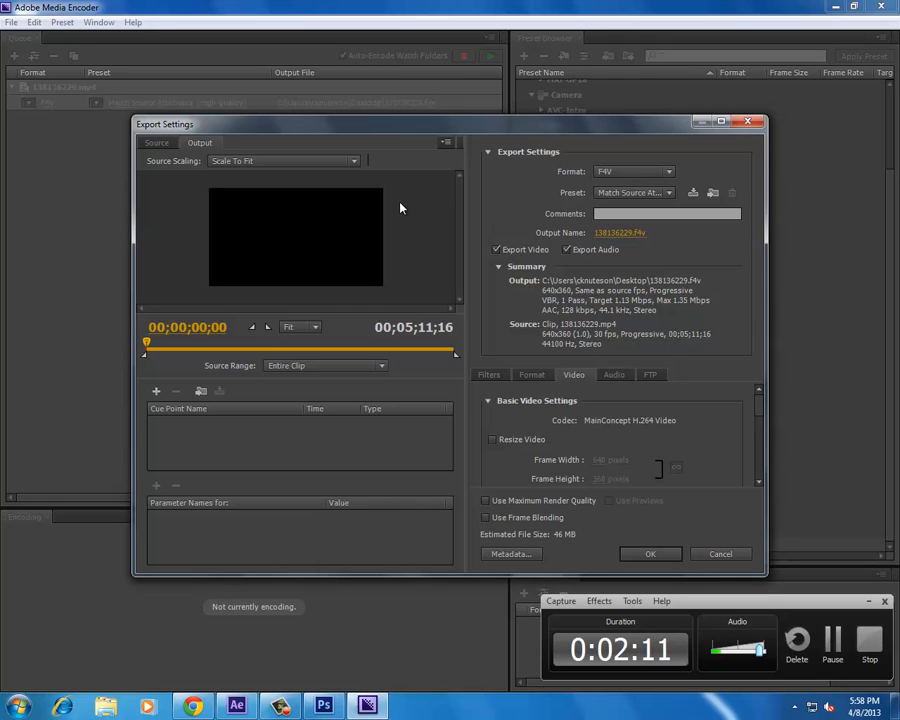
{"action": "left_click", "coordinate": [745, 122]}
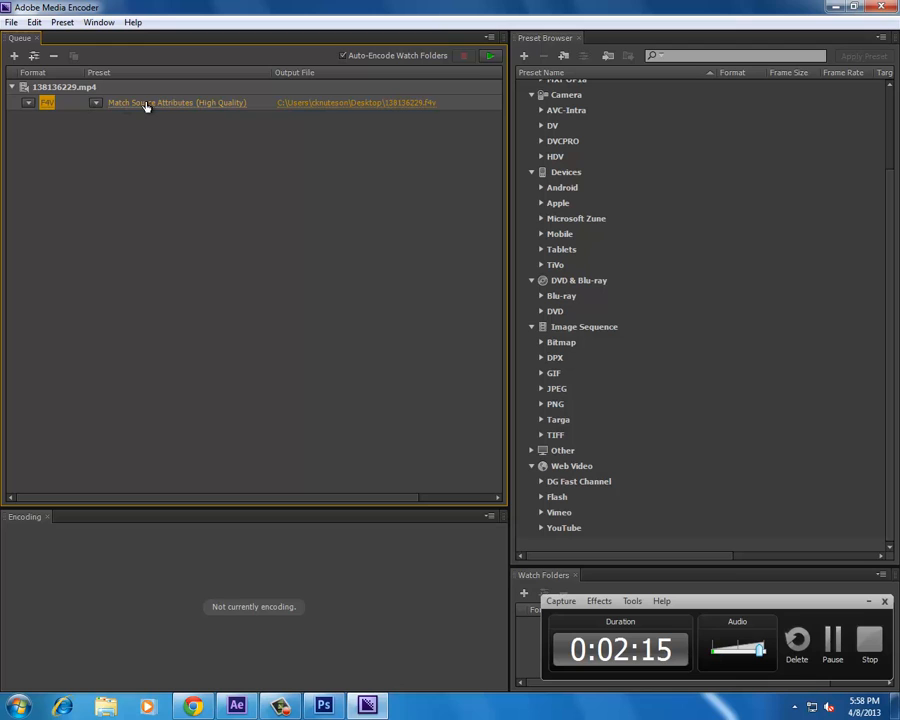
{"action": "left_click", "coordinate": [160, 107]}
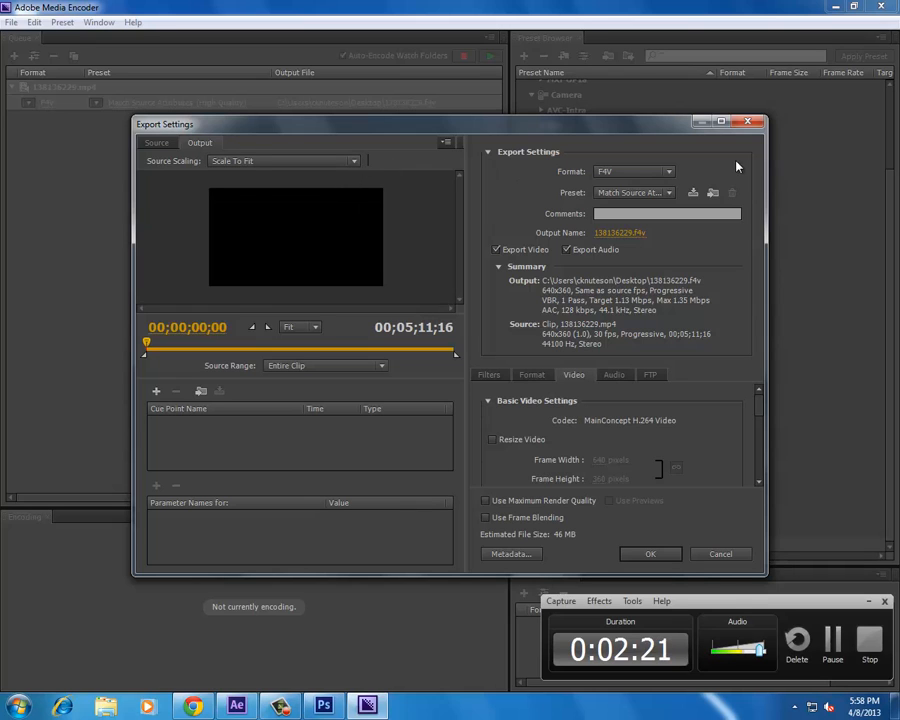
{"action": "left_click", "coordinate": [640, 172]}
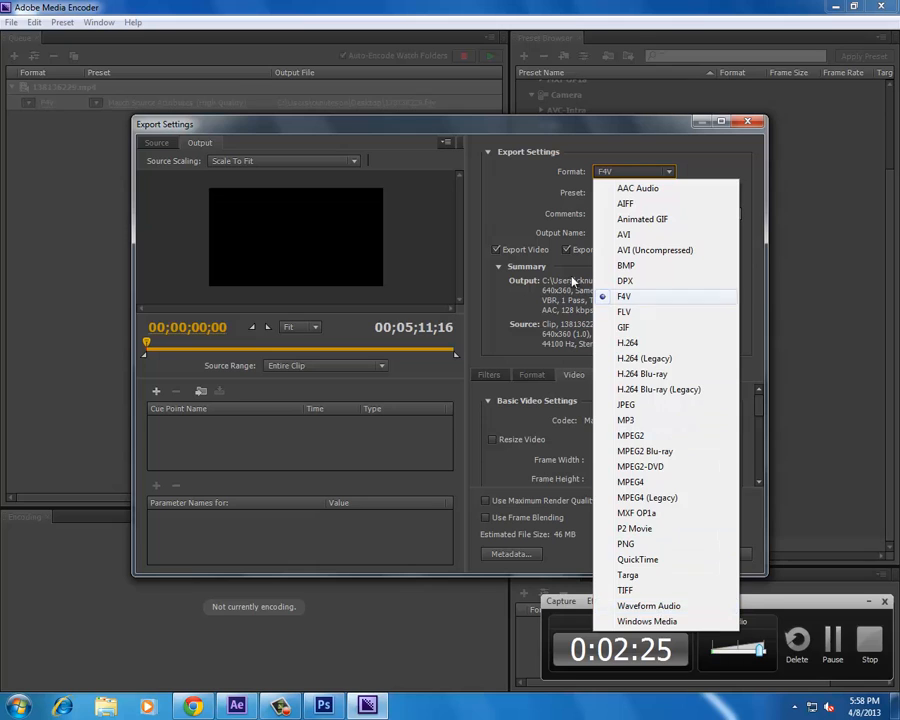
{"action": "left_click", "coordinate": [624, 296]}
{"action": "left_click", "coordinate": [630, 193]}
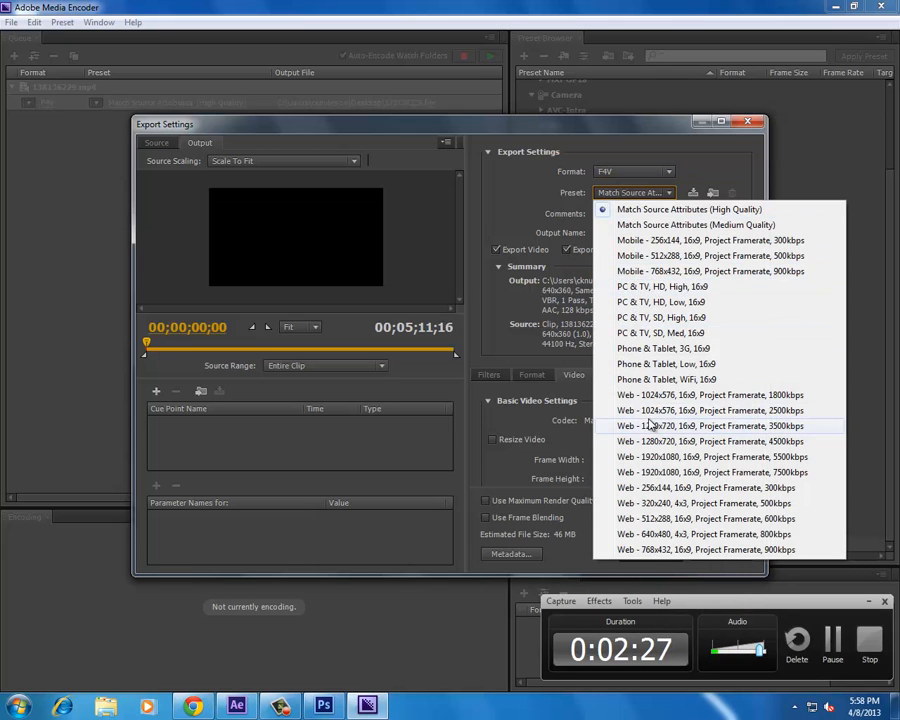
{"action": "left_click", "coordinate": [544, 199]}
Examine the Filters, Format, Video, Audio and FTP settings for the F4V export.
{"action": "left_click", "coordinate": [528, 375]}
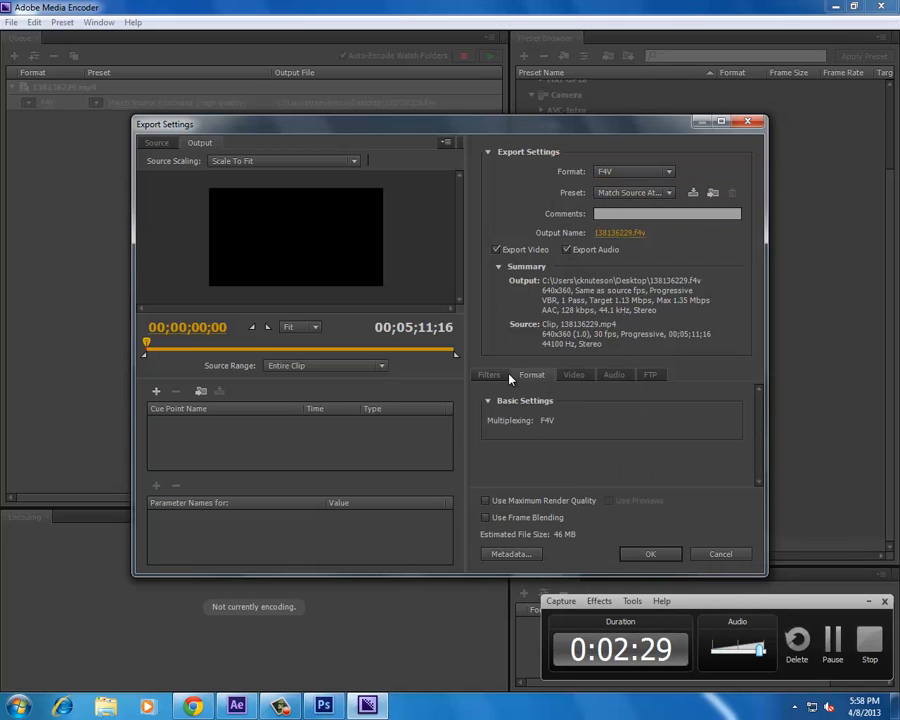
{"action": "left_click", "coordinate": [489, 375]}
{"action": "left_click", "coordinate": [533, 378]}
{"action": "left_click", "coordinate": [622, 174]}
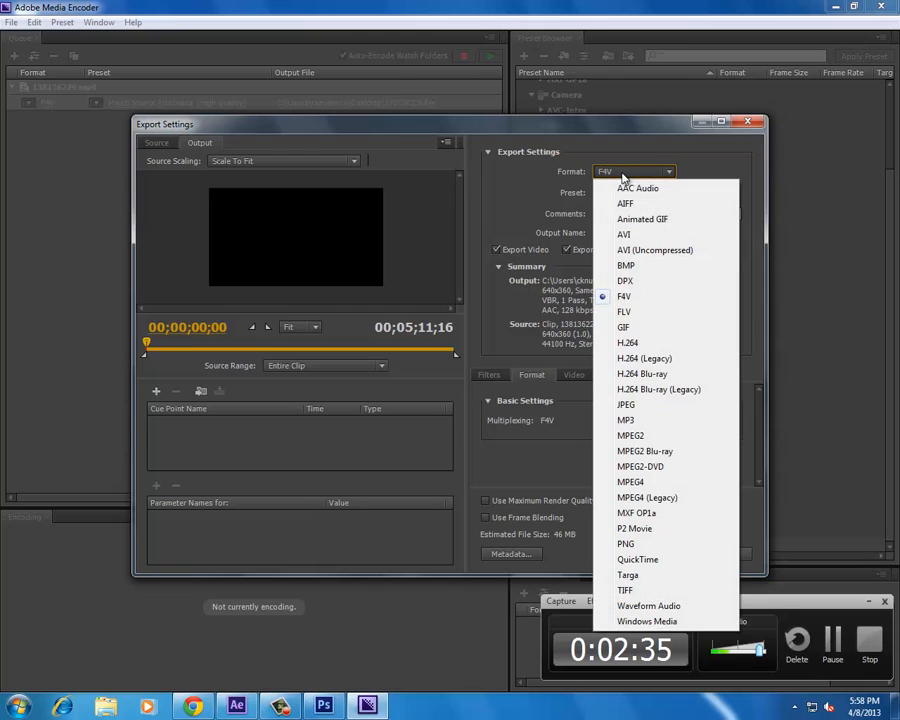
{"action": "left_click", "coordinate": [623, 296]}
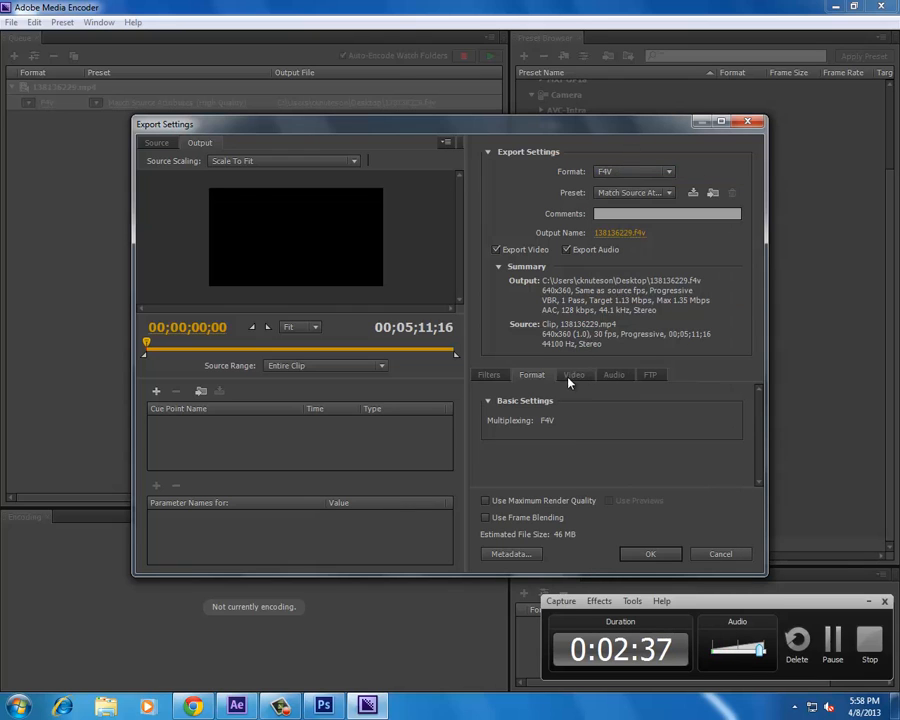
{"action": "left_click", "coordinate": [573, 374]}
{"action": "left_click", "coordinate": [614, 375]}
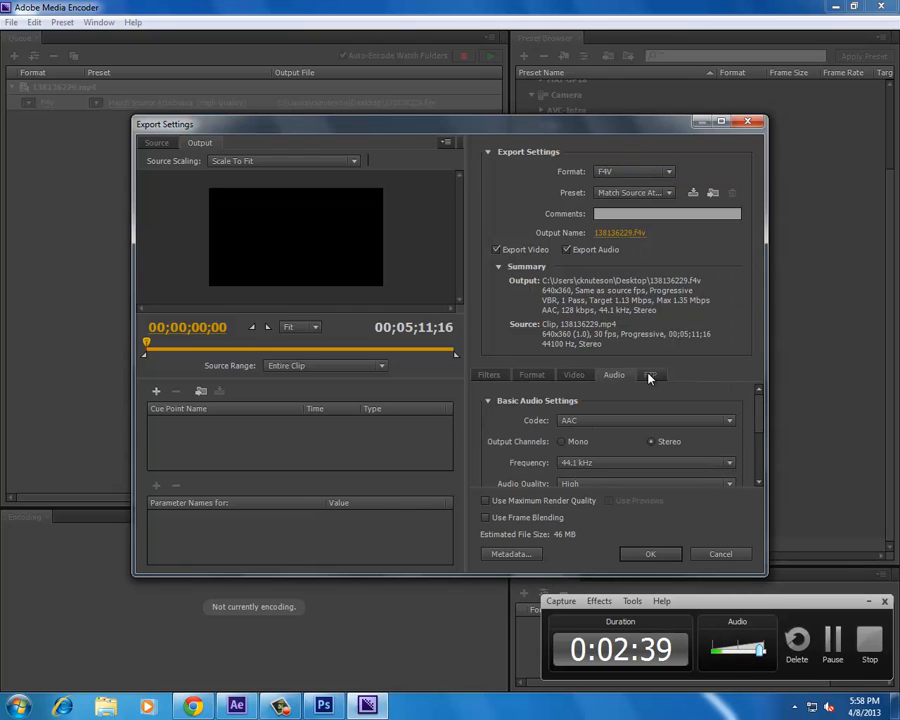
{"action": "left_click", "coordinate": [654, 378]}
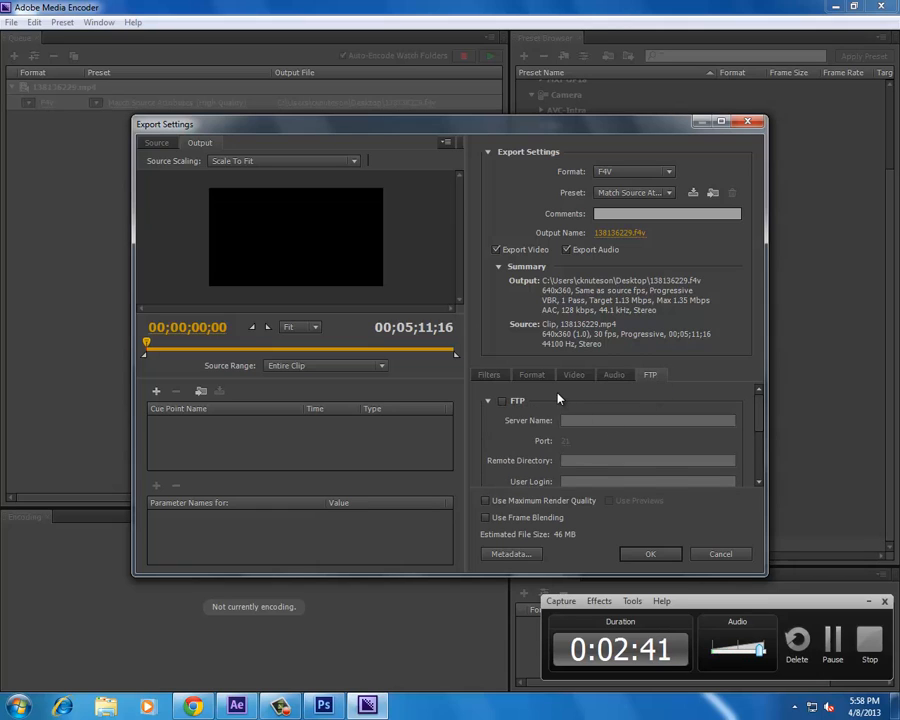
{"action": "scroll", "coordinate": [565, 401], "scroll_direction": "down", "scroll_amount": 3}
{"action": "scroll", "coordinate": [568, 440], "scroll_direction": "up", "scroll_amount": 3}
Maximize the Export Settings window and scrub the preview to 00;01;32;16.
{"action": "double_click", "coordinate": [700, 124]}
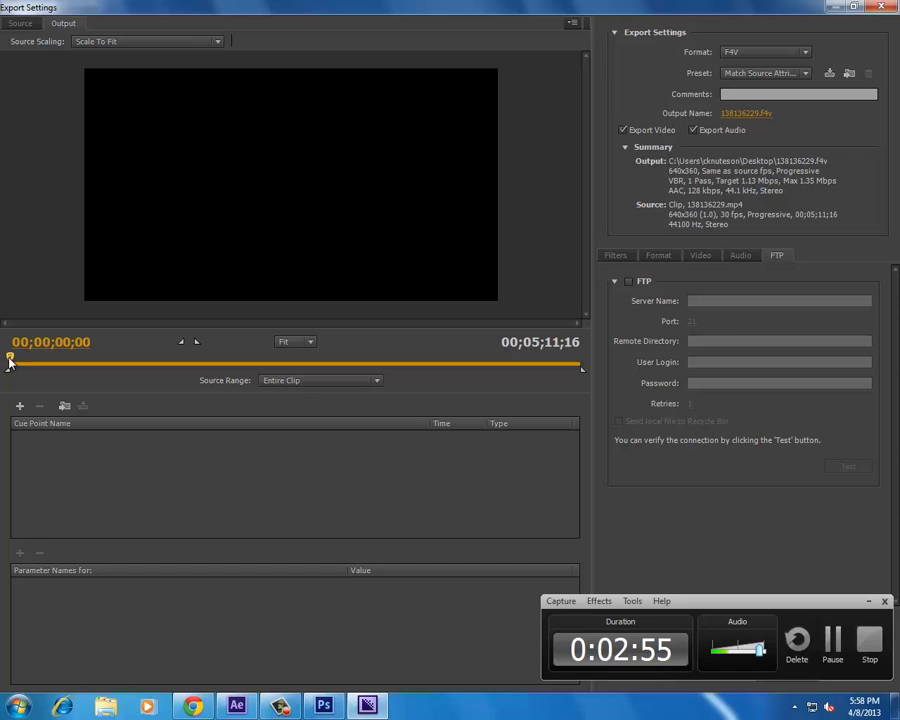
{"action": "left_click_drag", "start_coordinate": [10, 362], "coordinate": [181, 393]}
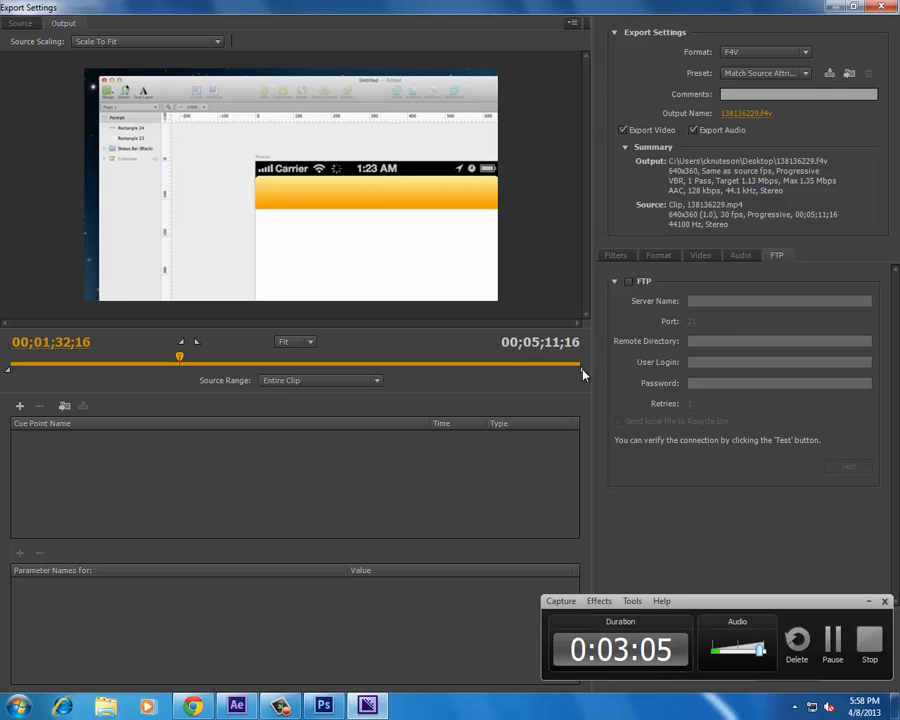
Try trimming the clip by moving its end and start points, shortening the range to about 00;03;30;17.
{"action": "left_click_drag", "start_coordinate": [585, 375], "coordinate": [261, 374]}
{"action": "mouse_move", "coordinate": [181, 357]}
{"action": "left_mouse_down"}
{"action": "mouse_move", "coordinate": [282, 364]}
{"action": "mouse_move", "coordinate": [2, 363]}
{"action": "mouse_move", "coordinate": [613, 382]}
{"action": "left_mouse_up"}
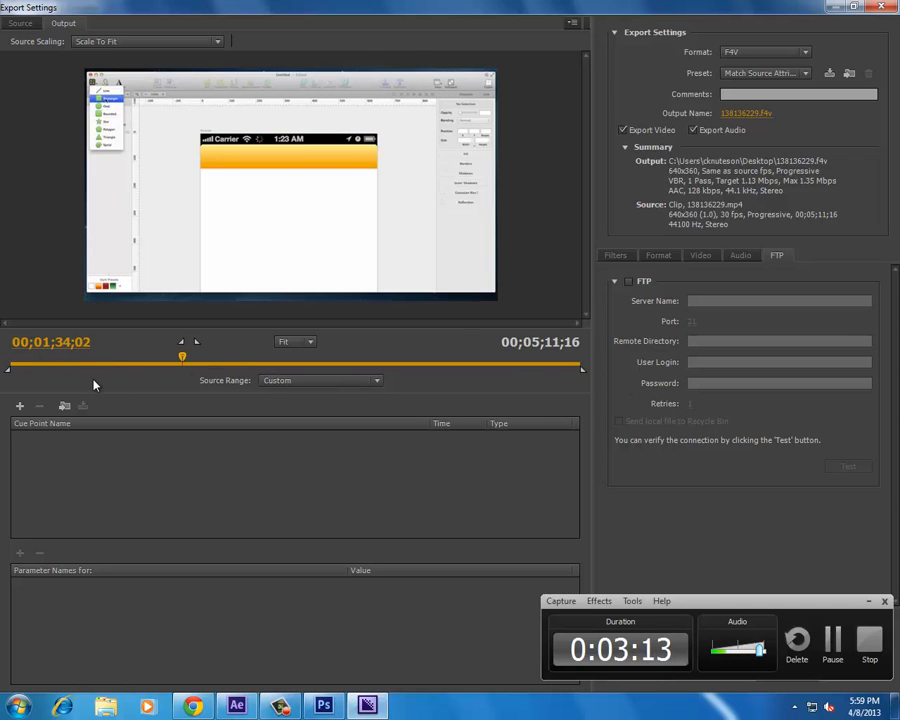
{"action": "mouse_move", "coordinate": [15, 376]}
{"action": "left_mouse_down"}
{"action": "mouse_move", "coordinate": [195, 396]}
{"action": "mouse_move", "coordinate": [192, 364]}
{"action": "left_mouse_up"}
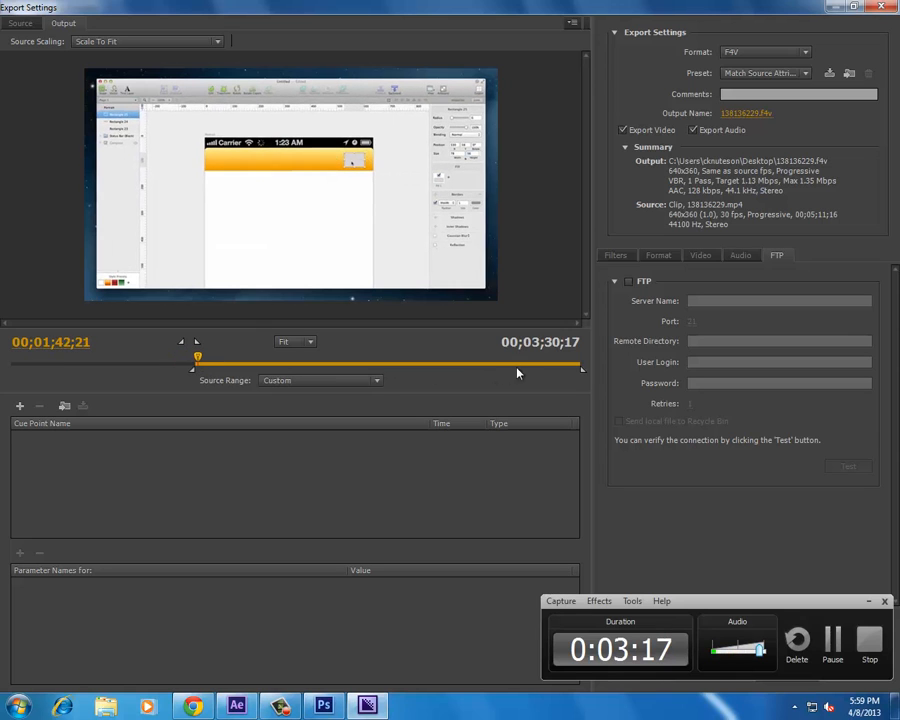
{"action": "mouse_move", "coordinate": [583, 369]}
{"action": "left_mouse_down"}
{"action": "mouse_move", "coordinate": [198, 362]}
{"action": "mouse_move", "coordinate": [212, 368]}
{"action": "mouse_move", "coordinate": [80, 373]}
{"action": "mouse_move", "coordinate": [584, 374]}
{"action": "left_mouse_up"}
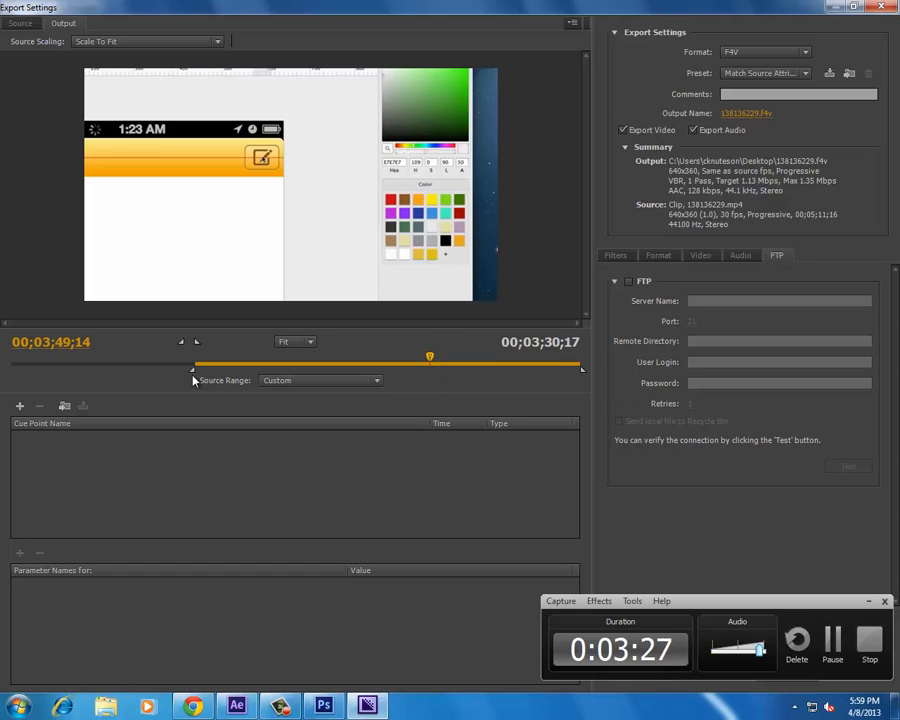
Move the start point back to the clip's beginning and set the source range to Entire Clip.
{"action": "left_click_drag", "start_coordinate": [195, 374], "coordinate": [10, 371]}
{"action": "left_click", "coordinate": [348, 371]}
{"action": "left_click", "coordinate": [345, 380]}
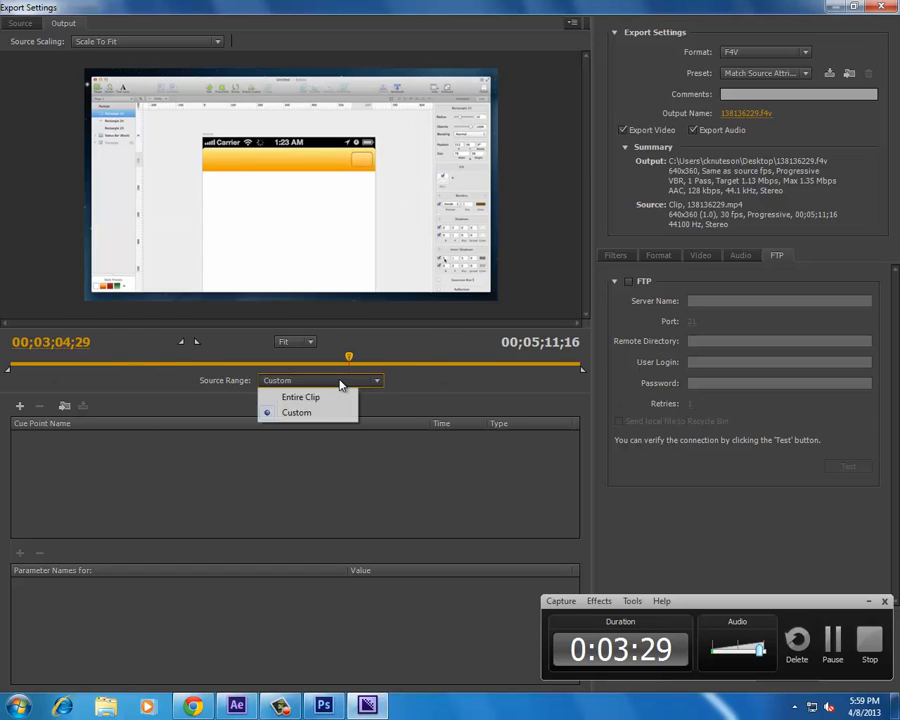
{"action": "left_click", "coordinate": [330, 395]}
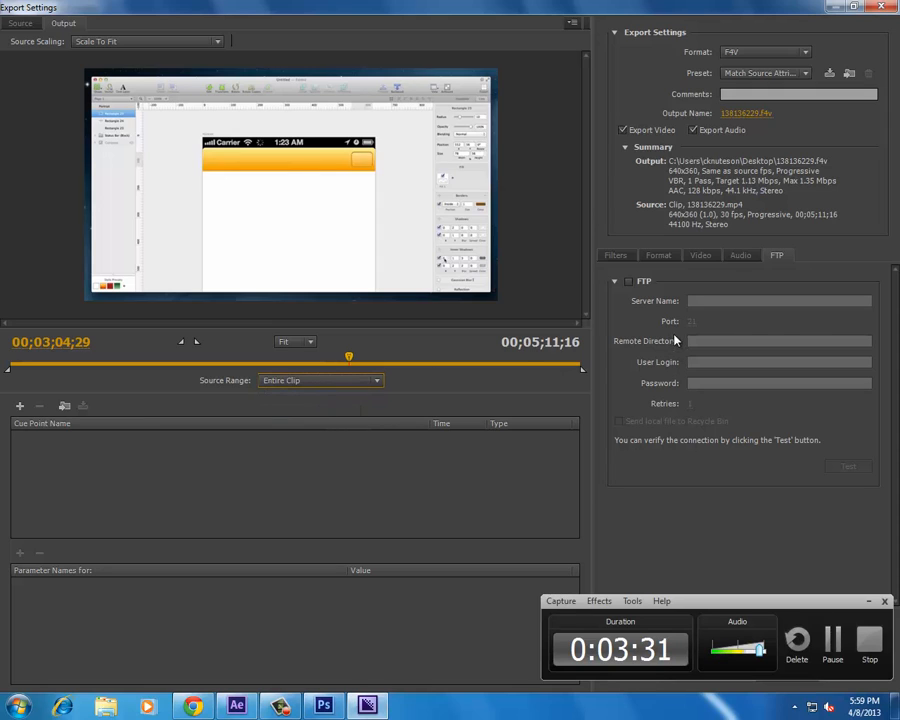
Set the export format to QuickTime and show its video settings.
{"action": "left_click", "coordinate": [793, 56]}
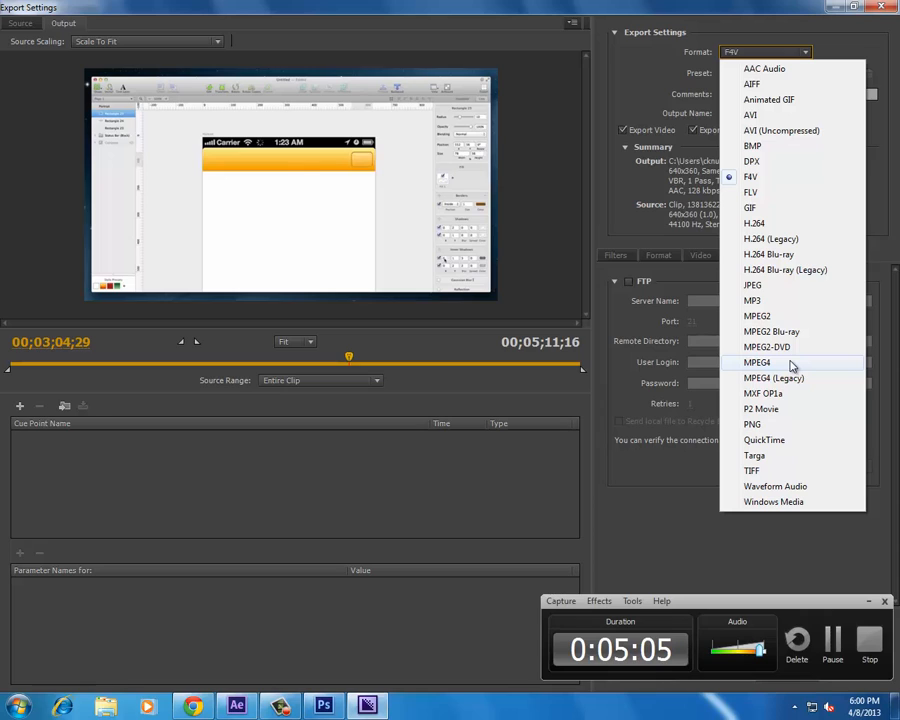
{"action": "left_click", "coordinate": [802, 441]}
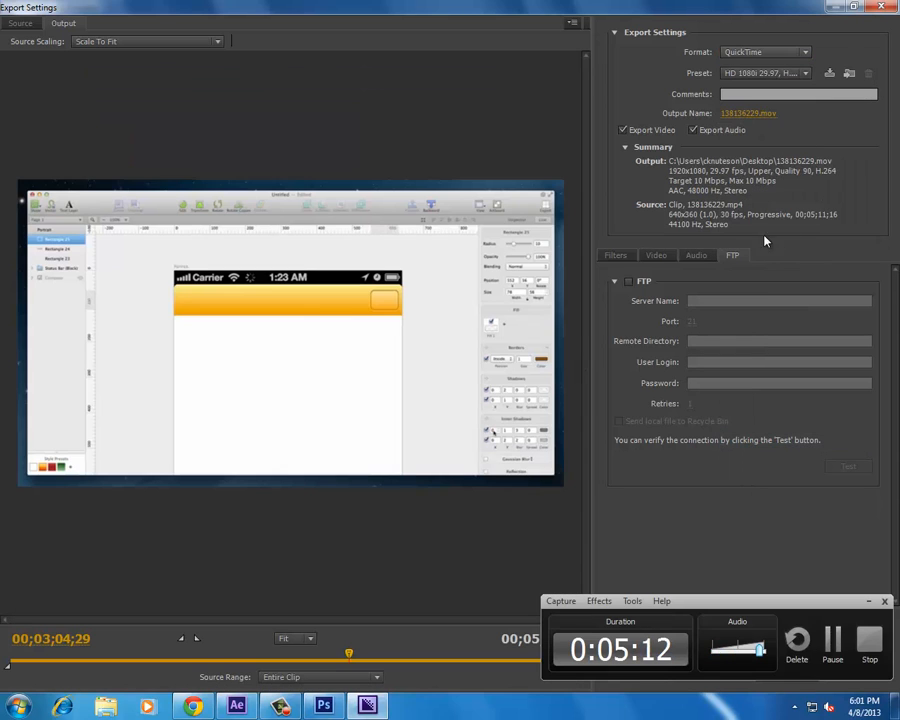
{"action": "left_click", "coordinate": [697, 255]}
{"action": "left_click", "coordinate": [652, 255]}
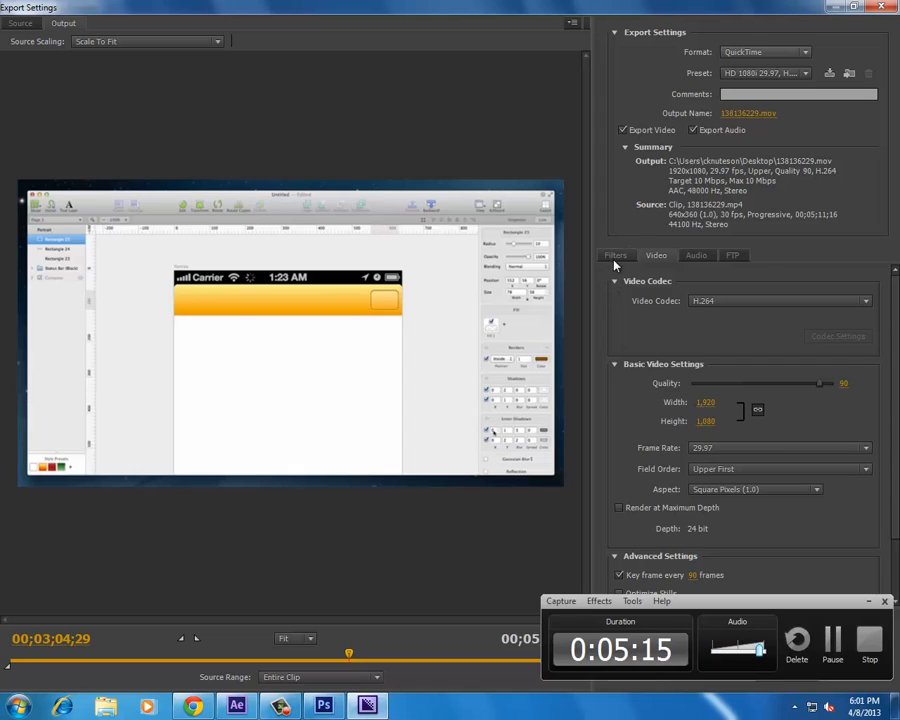
Review the available QuickTime video codecs and keep H.264 selected.
{"action": "left_click", "coordinate": [759, 303]}
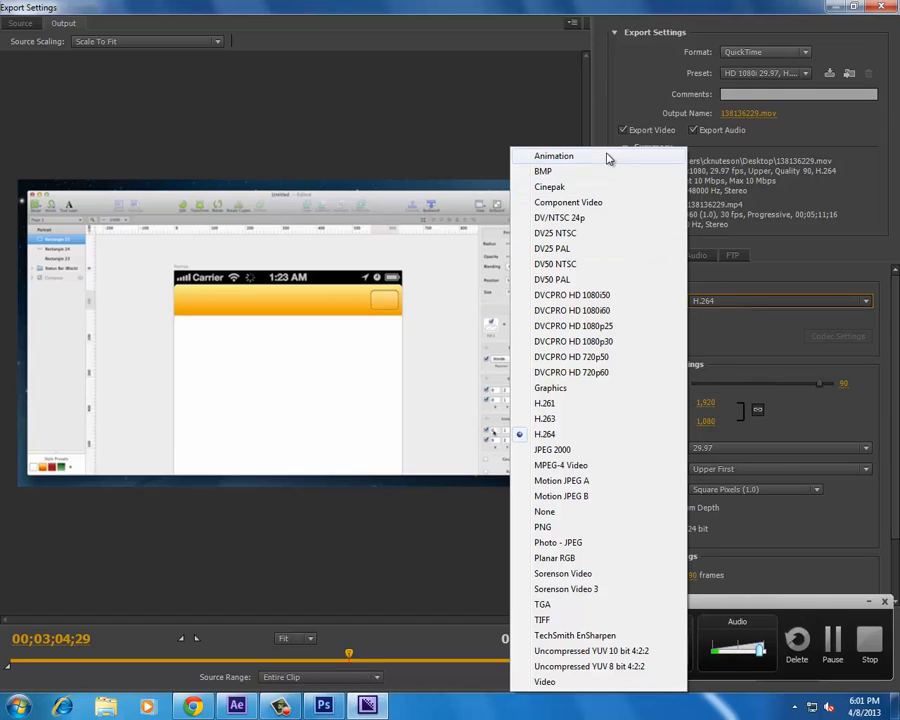
{"action": "left_click", "coordinate": [578, 436]}
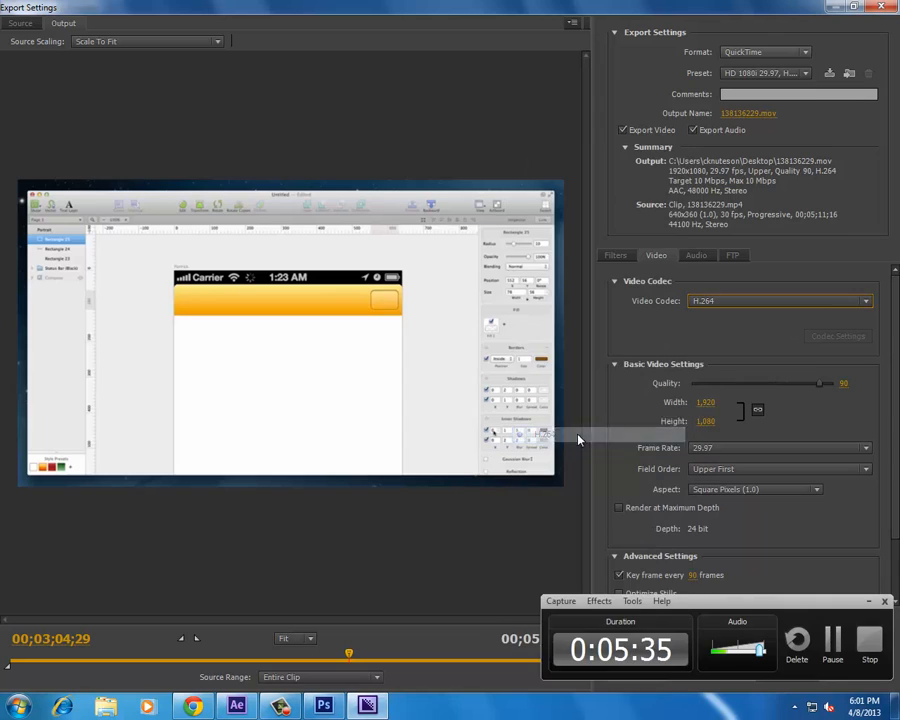
{"action": "left_click", "coordinate": [707, 302]}
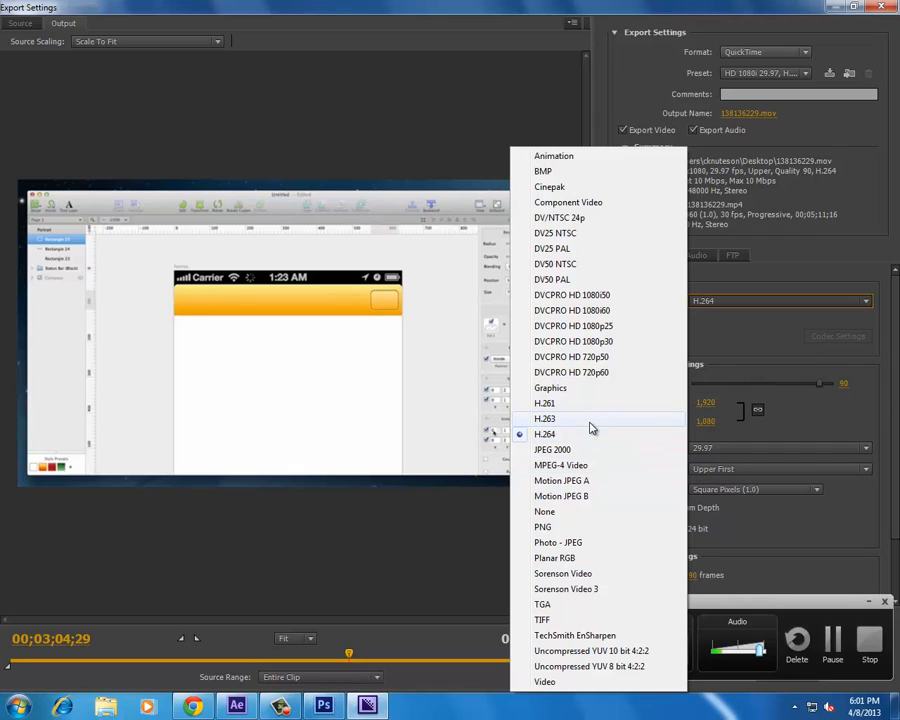
{"action": "left_click", "coordinate": [738, 343]}
Try lowering the video quality to 0.
{"action": "left_click_drag", "start_coordinate": [825, 385], "coordinate": [717, 391]}
{"action": "left_click_drag", "start_coordinate": [847, 386], "coordinate": [609, 410]}
{"action": "left_click", "coordinate": [866, 603]}
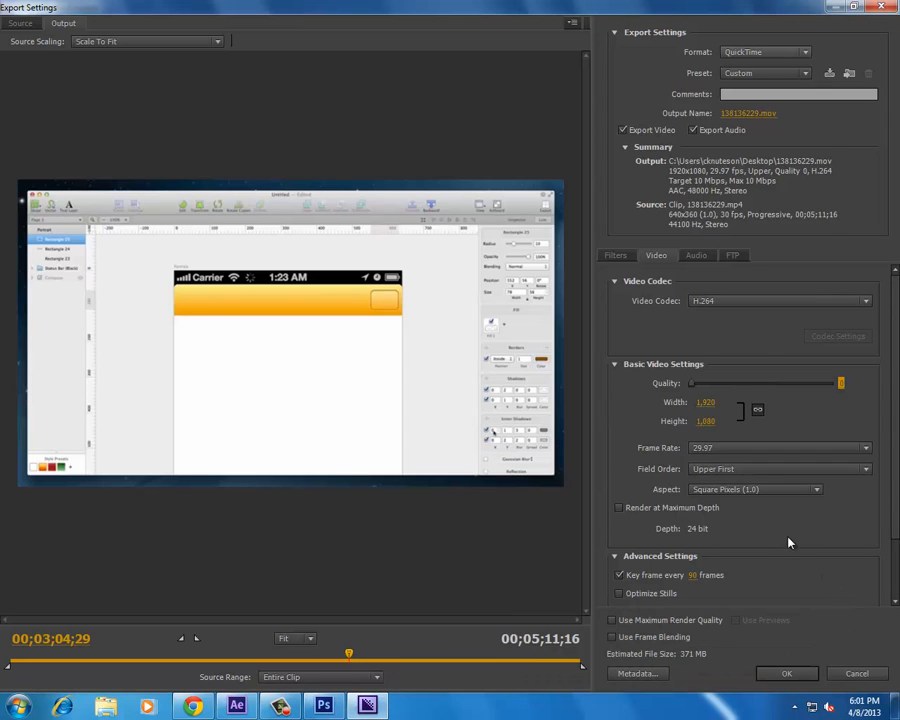
Set the output width to 720 with linked proportions and raise the video quality to 100.
{"action": "left_click", "coordinate": [706, 403]}
{"action": "type", "text": "720"}
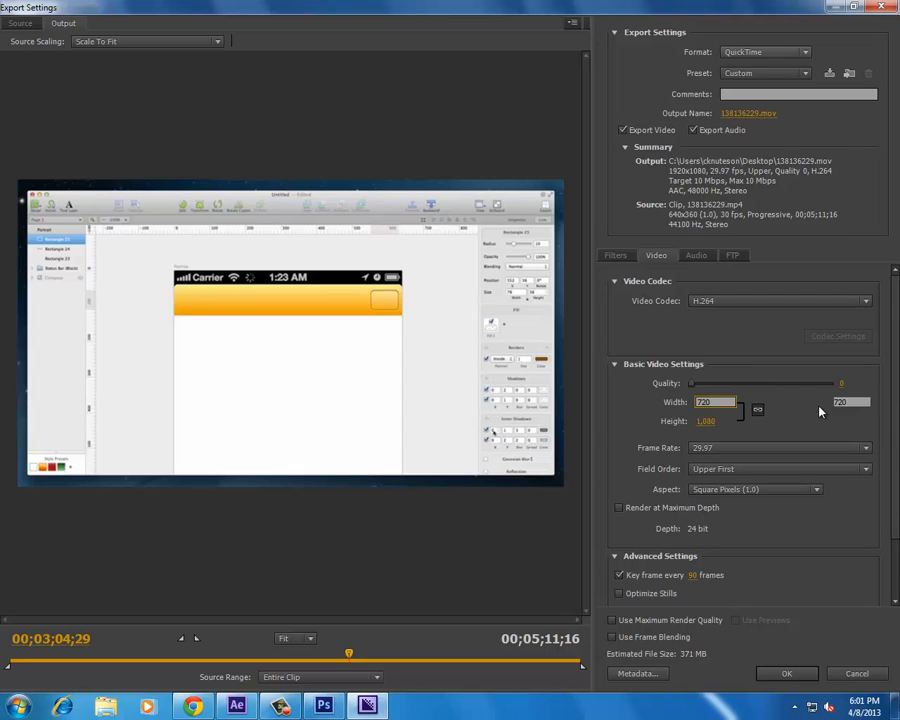
{"action": "key", "text": "Return"}
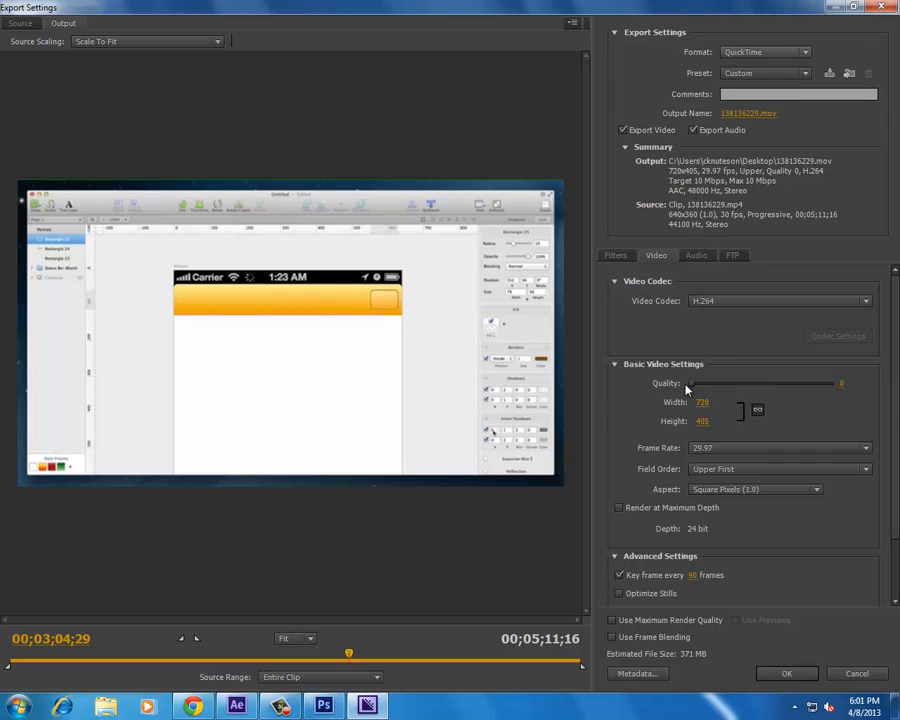
{"action": "left_click_drag", "start_coordinate": [689, 384], "coordinate": [838, 384]}
Set the frame rate to 15 fps and look at the field order choices without changing them.
{"action": "left_click", "coordinate": [727, 448]}
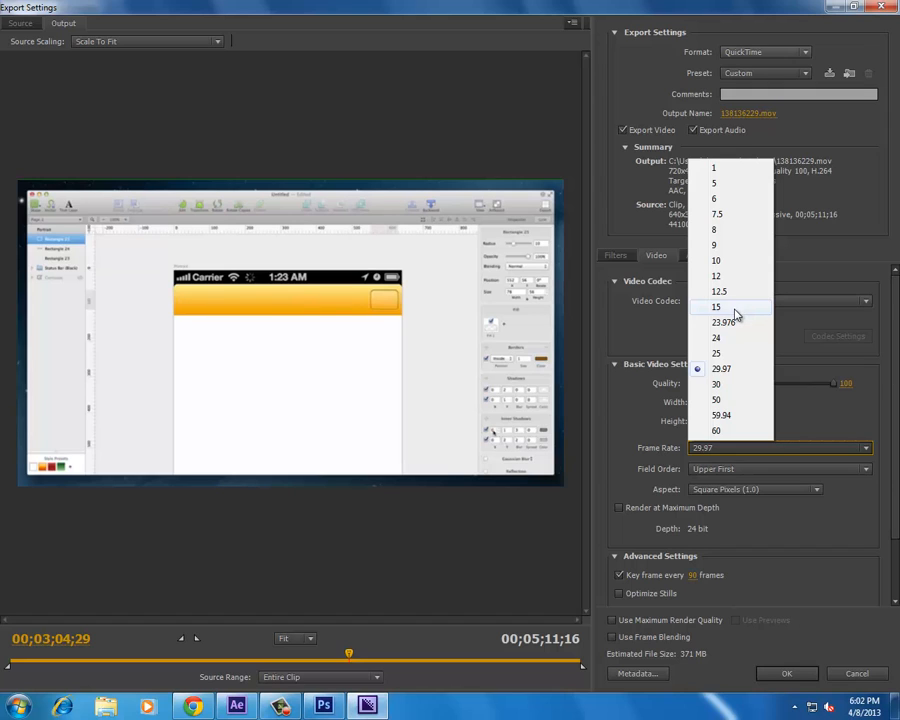
{"action": "left_click", "coordinate": [736, 312]}
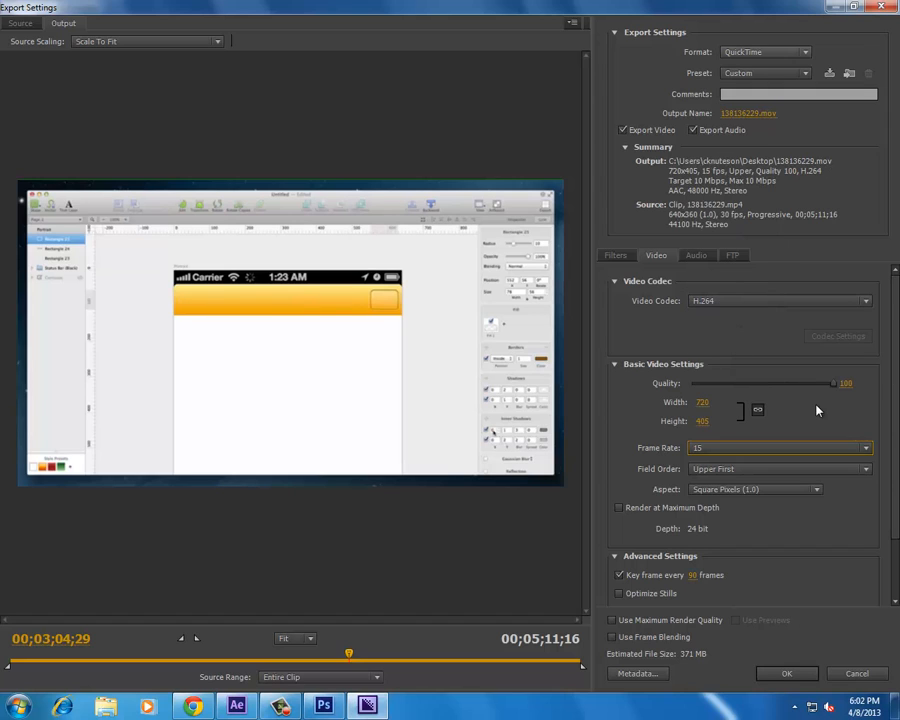
{"action": "left_click", "coordinate": [802, 469]}
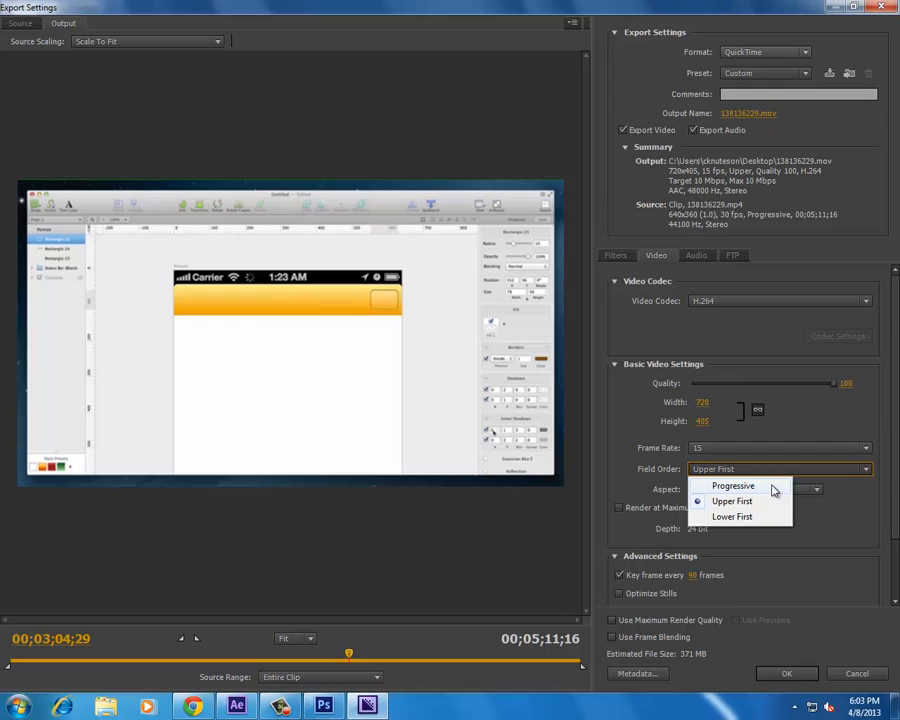
{"action": "left_click", "coordinate": [866, 524]}
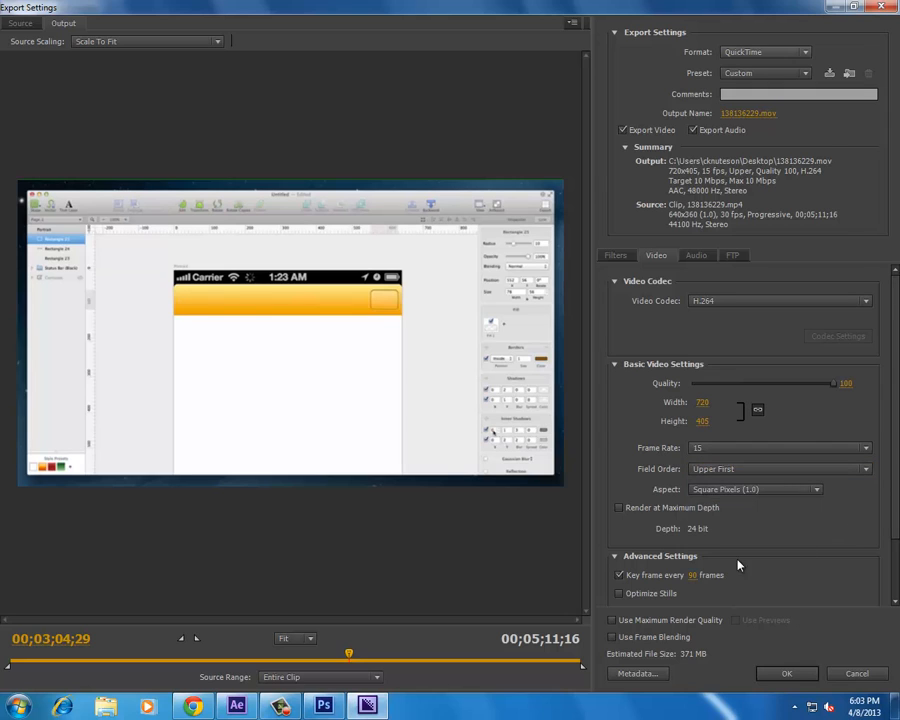
Turn off the data rate limit and enable Optimize Stills and Use Maximum Render Quality.
{"action": "scroll", "coordinate": [703, 526], "scroll_direction": "down", "scroll_amount": 2}
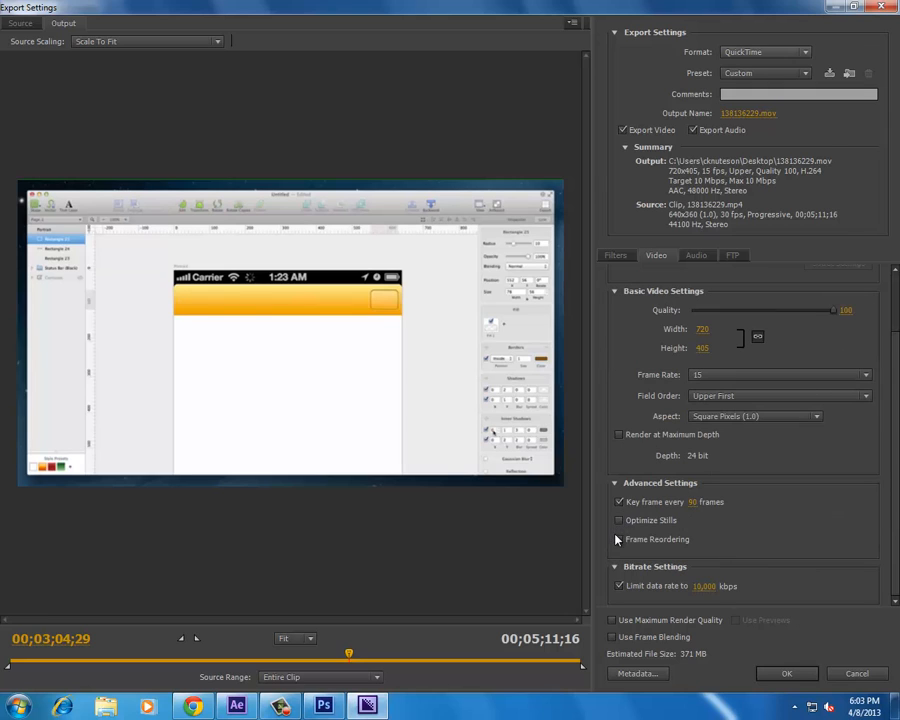
{"action": "left_click", "coordinate": [619, 586]}
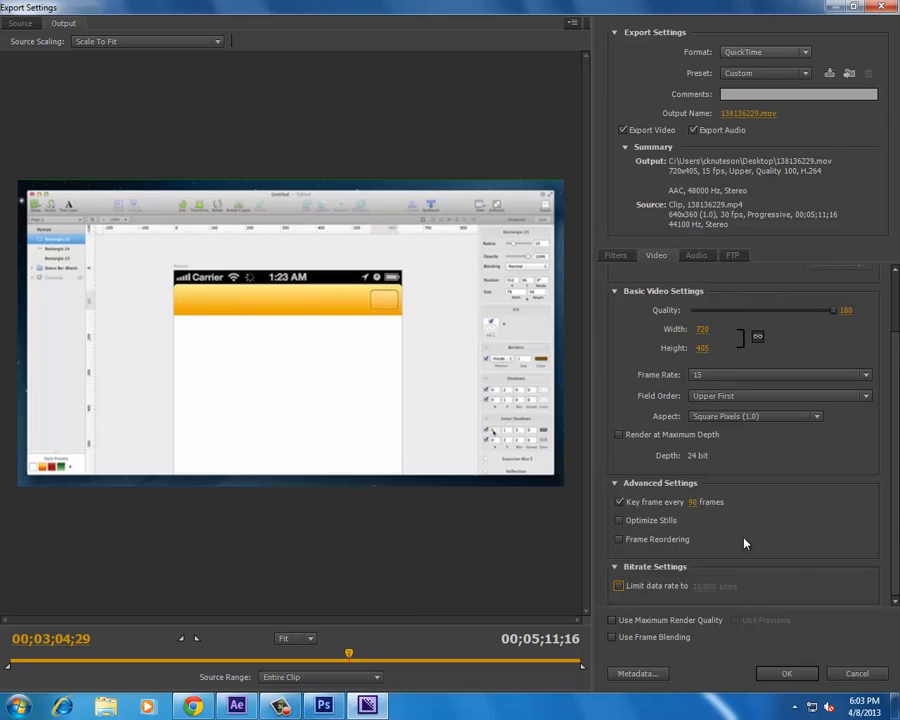
{"action": "left_click", "coordinate": [620, 521]}
{"action": "scroll", "coordinate": [755, 388], "scroll_direction": "up", "scroll_amount": 2}
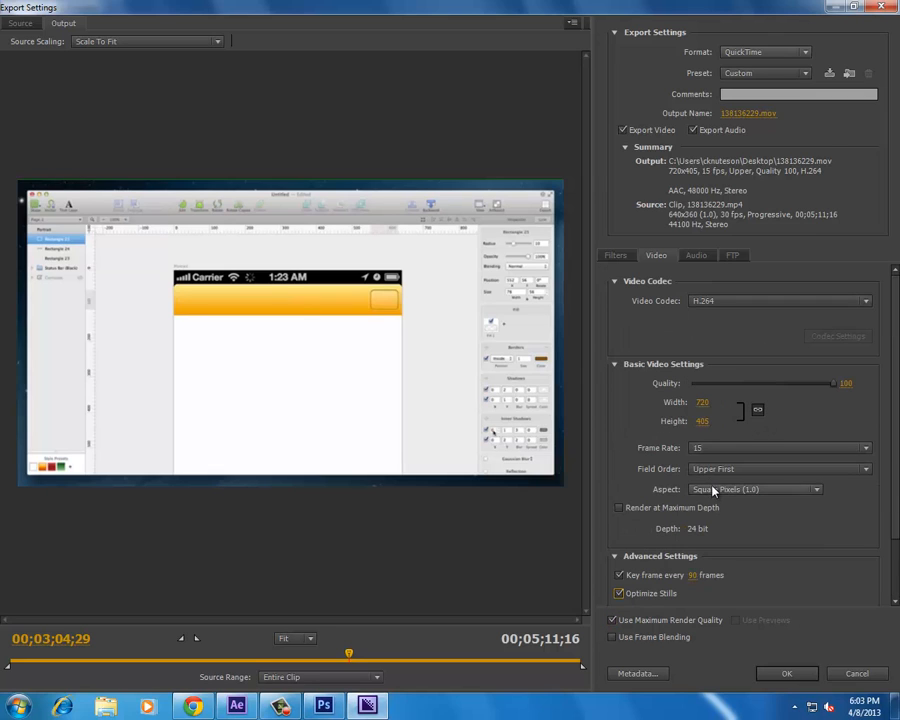
Try Progressive as the field order and switch it to Lower First.
{"action": "left_click", "coordinate": [713, 490]}
{"action": "left_click", "coordinate": [717, 474]}
{"action": "left_click", "coordinate": [717, 469]}
{"action": "left_click", "coordinate": [722, 485]}
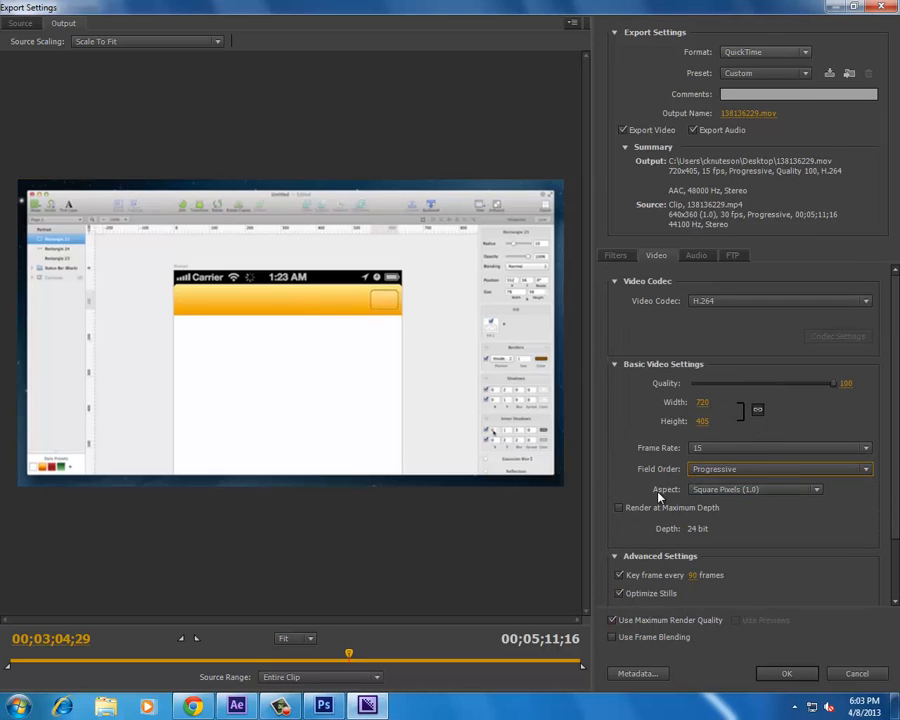
{"action": "scroll", "coordinate": [628, 460], "scroll_direction": "down", "scroll_amount": 2}
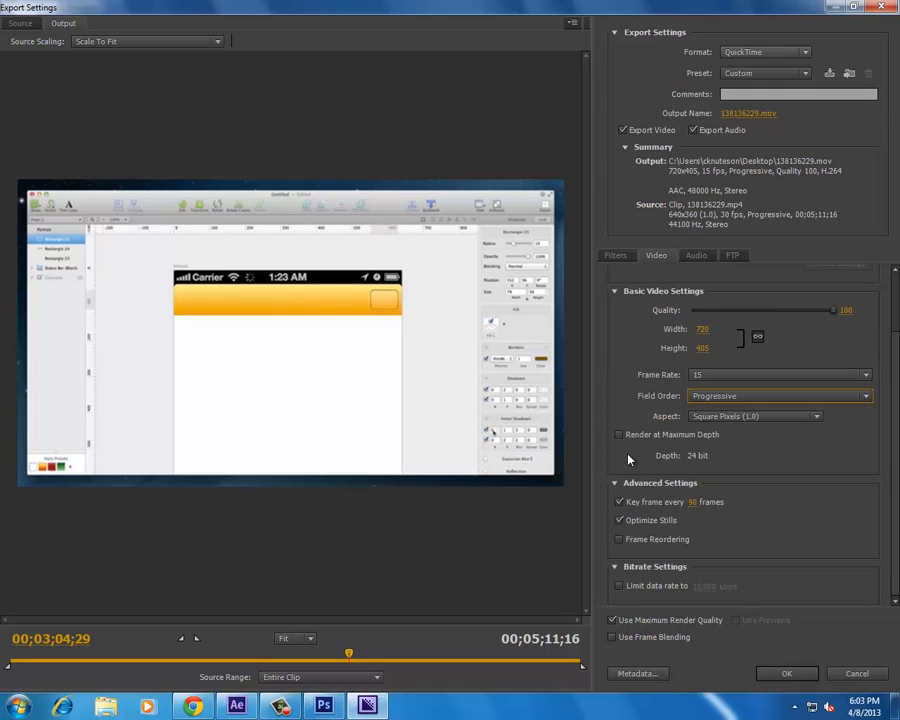
{"action": "scroll", "coordinate": [848, 398], "scroll_direction": "down", "scroll_amount": 2}
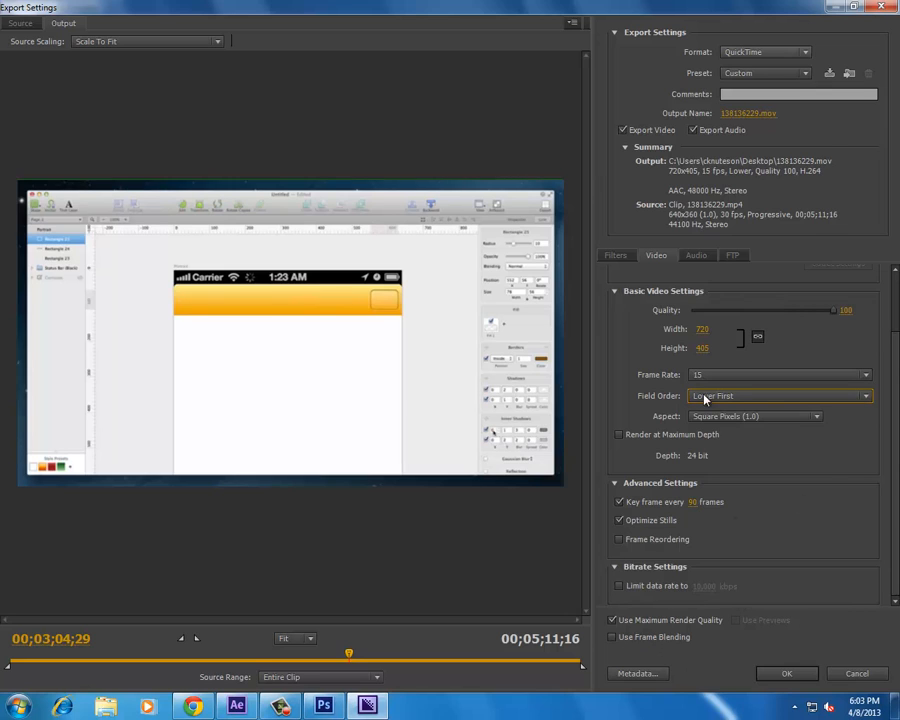
Try several pixel aspect ratios in the preview, including D1/DV NTSC, PAL Widescreen, Anamorphic 2:1 and DVC Pro HD, and return to Square Pixels (1.0).
{"action": "left_click", "coordinate": [810, 415]}
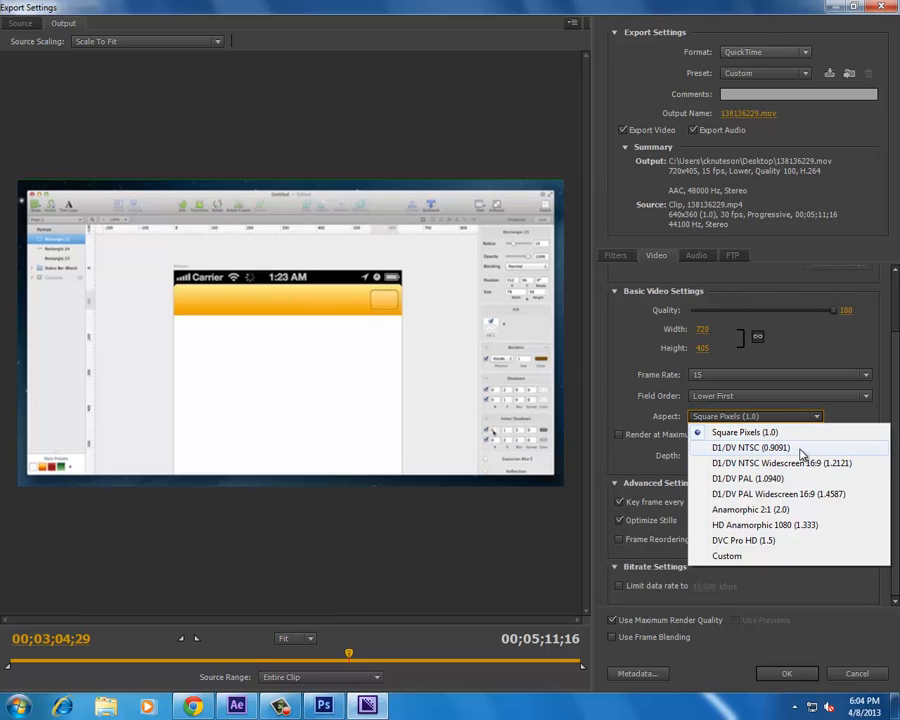
{"action": "left_click", "coordinate": [800, 450]}
{"action": "left_click", "coordinate": [808, 415]}
{"action": "left_click", "coordinate": [797, 460]}
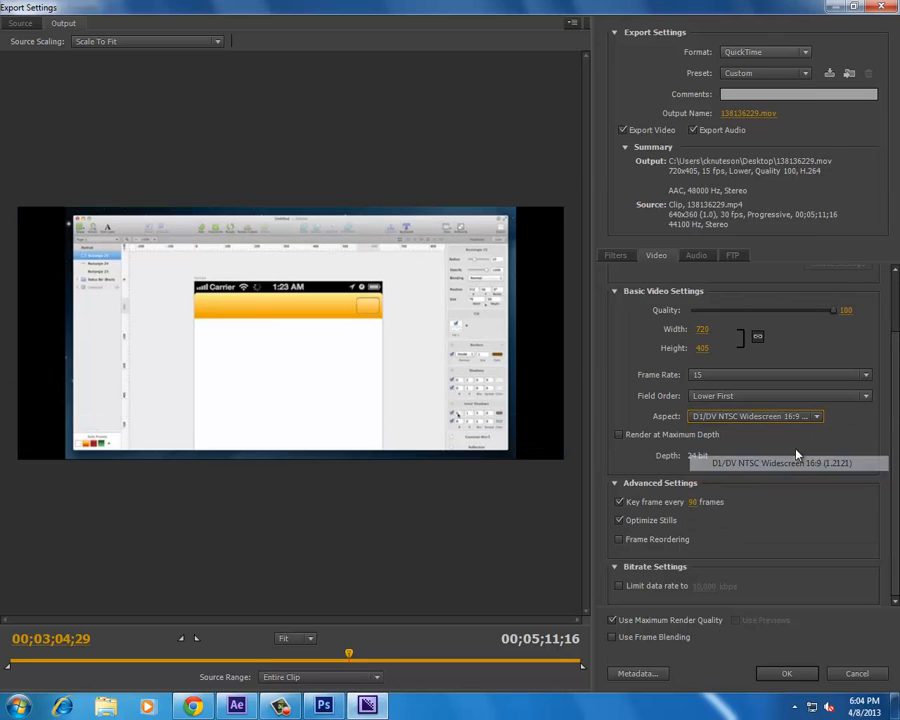
{"action": "left_click", "coordinate": [785, 418]}
{"action": "left_click", "coordinate": [782, 482]}
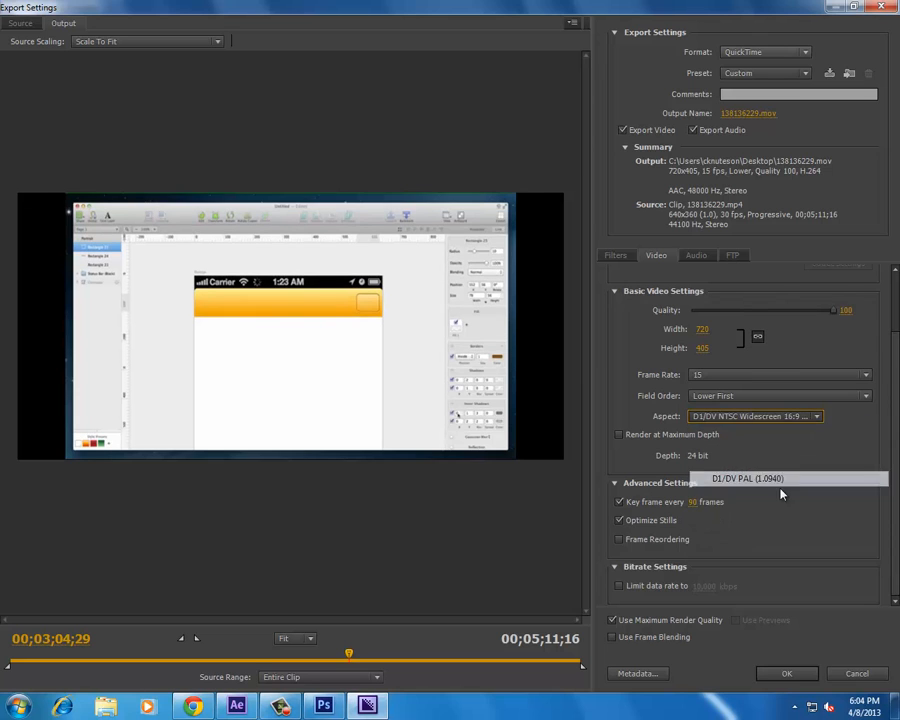
{"action": "left_click", "coordinate": [778, 416]}
{"action": "left_click", "coordinate": [780, 492]}
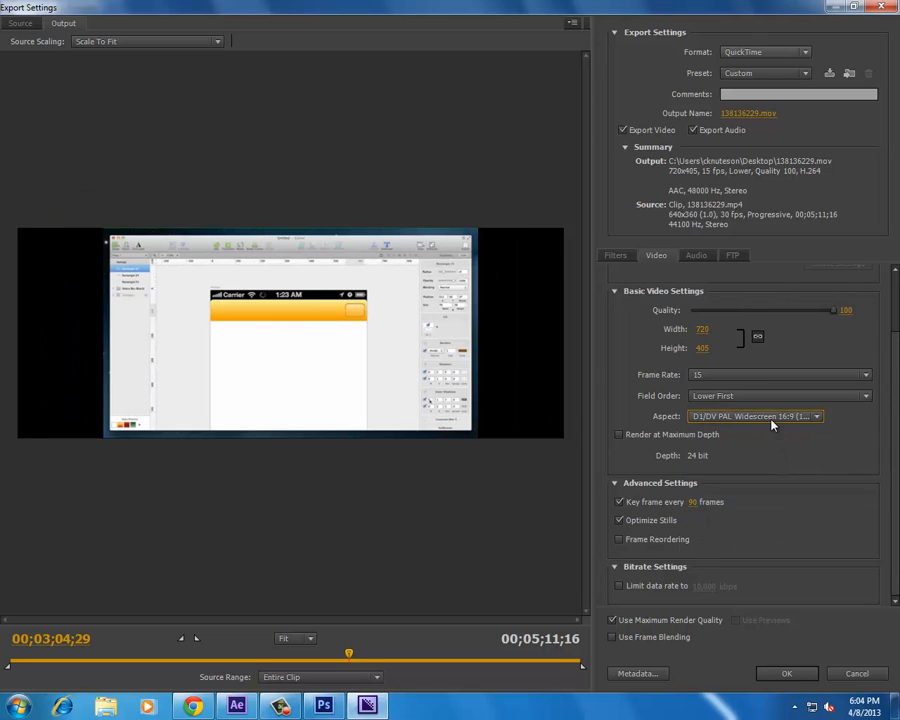
{"action": "left_click", "coordinate": [772, 425]}
{"action": "left_click", "coordinate": [728, 506]}
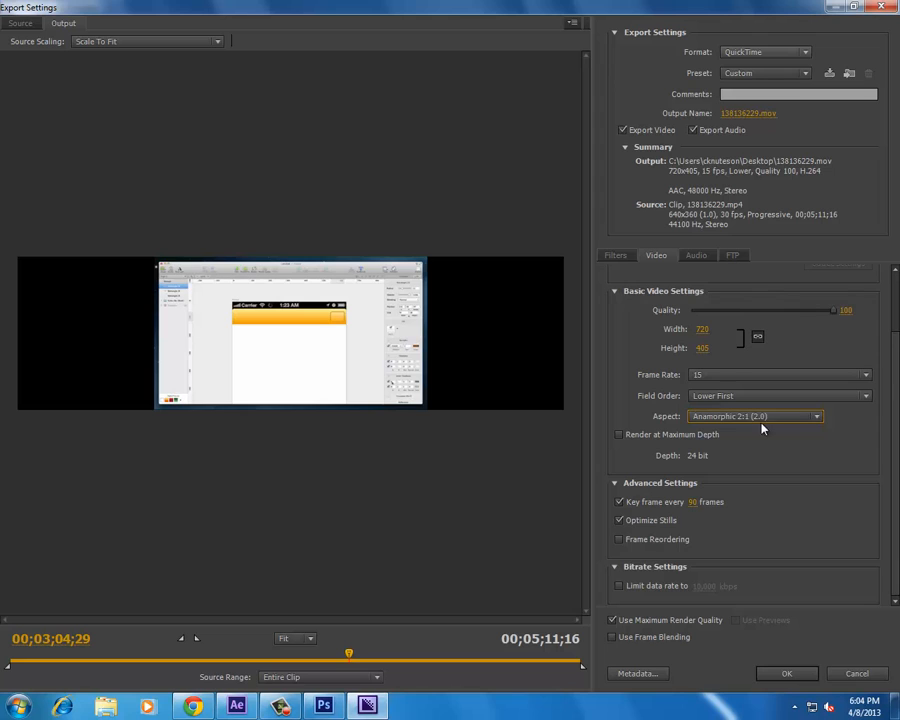
{"action": "left_click", "coordinate": [762, 428]}
{"action": "left_click", "coordinate": [777, 540]}
{"action": "left_click", "coordinate": [772, 428]}
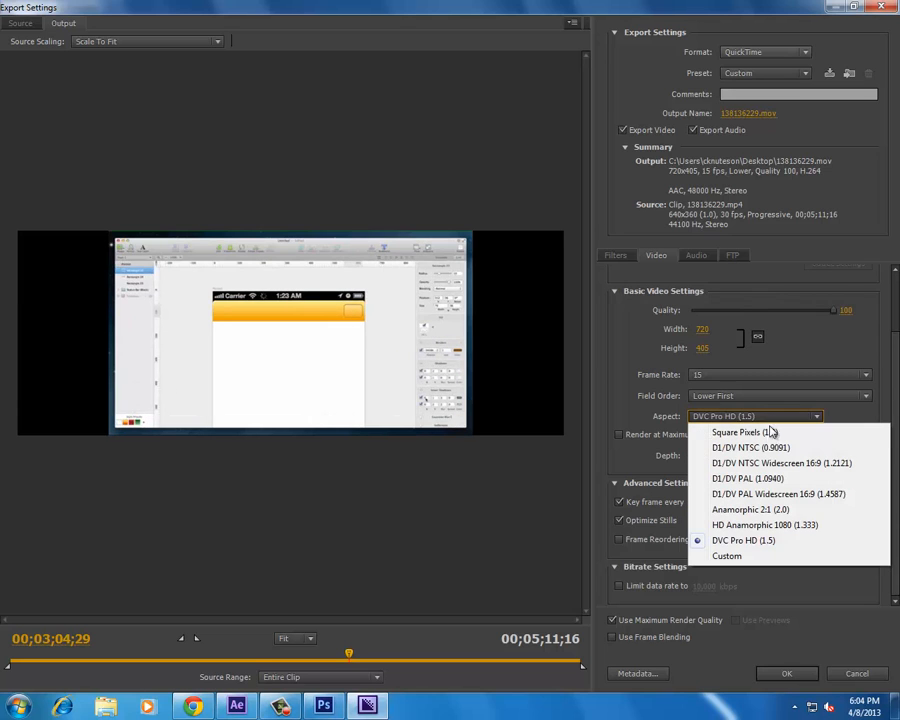
{"action": "left_click", "coordinate": [768, 432]}
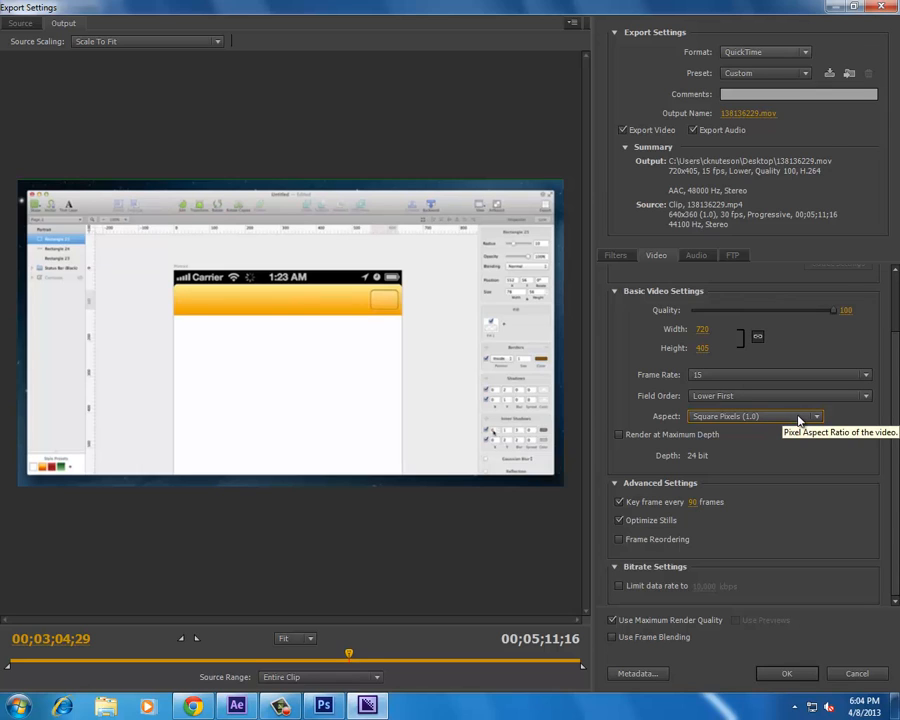
Compare the D1/DV NTSC (0.9091) pixel aspect and set the aspect to D1/DV NTSC Widescreen 16:9 (1.2121).
{"action": "left_click", "coordinate": [799, 419]}
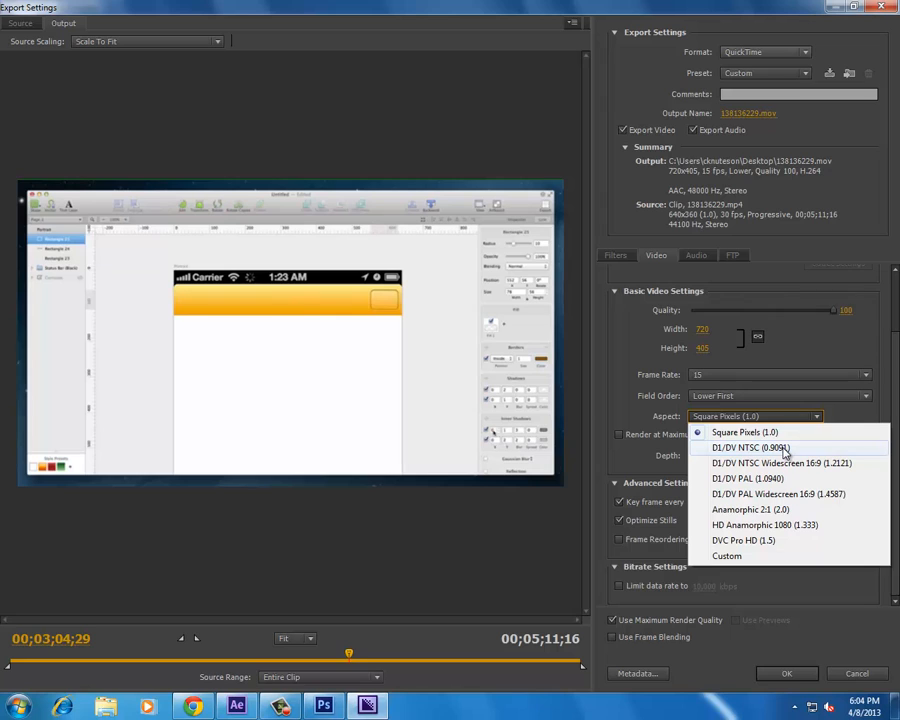
{"action": "left_click", "coordinate": [785, 448]}
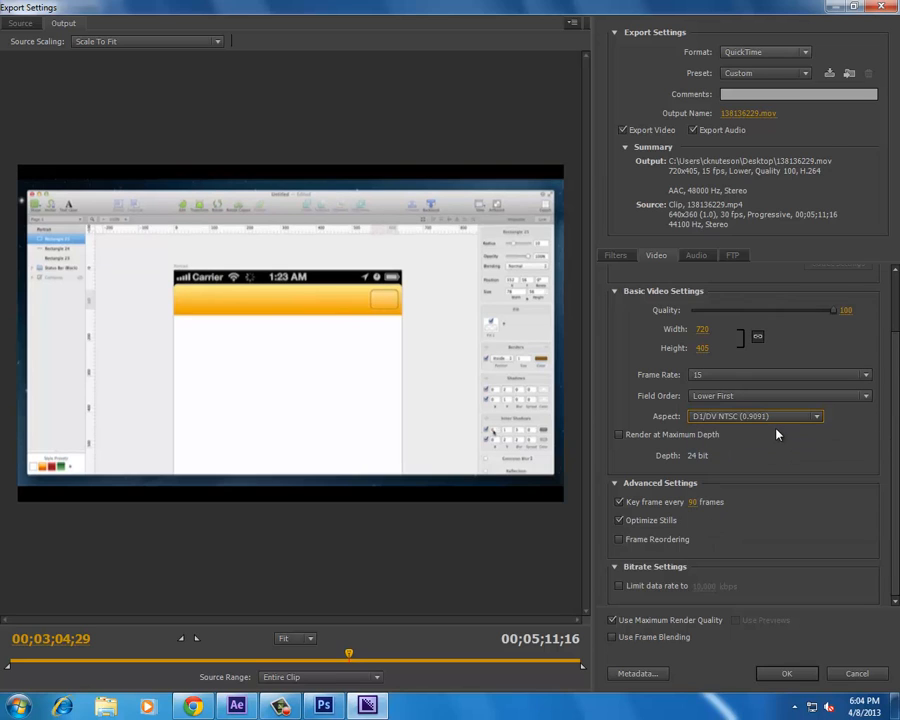
{"action": "left_click", "coordinate": [792, 420]}
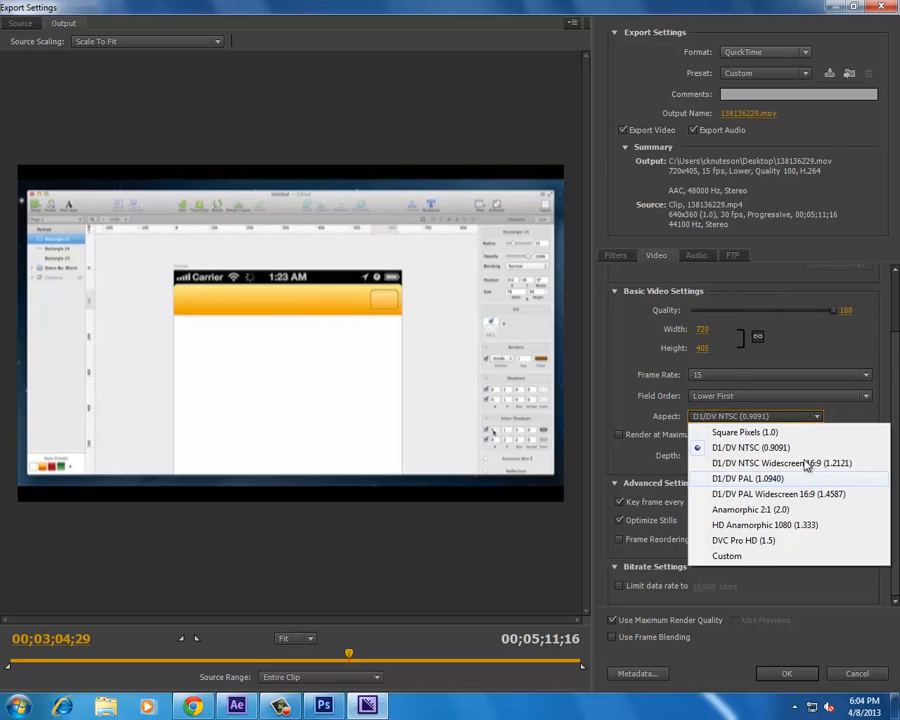
{"action": "left_click", "coordinate": [805, 461]}
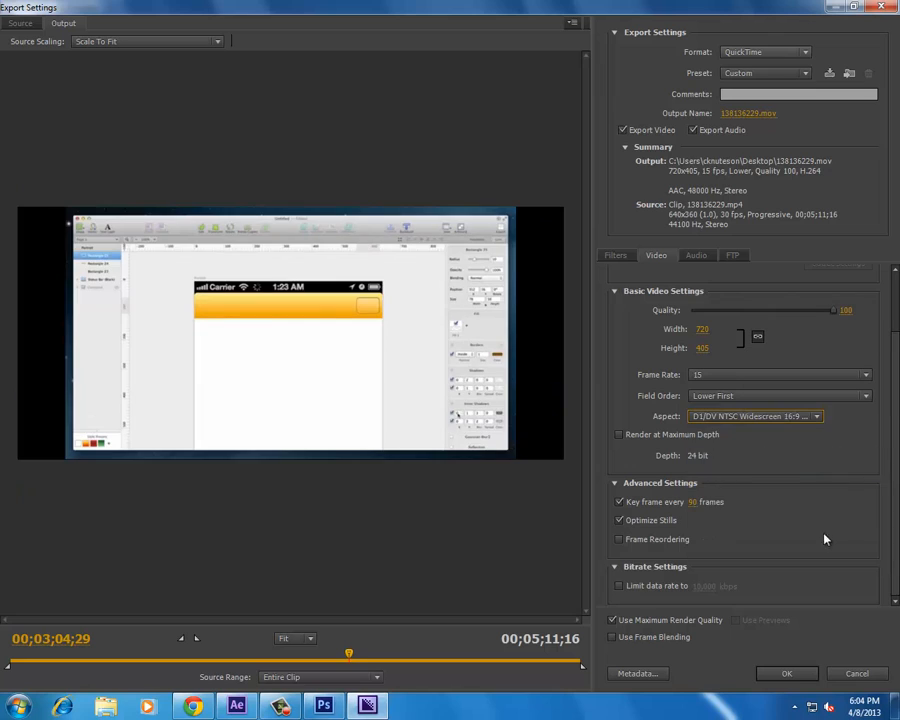
Review the audio, FTP and filter settings, keeping the AAC codec and the 48000 Hz sample rate.
{"action": "left_click", "coordinate": [696, 255]}
{"action": "left_click", "coordinate": [786, 304]}
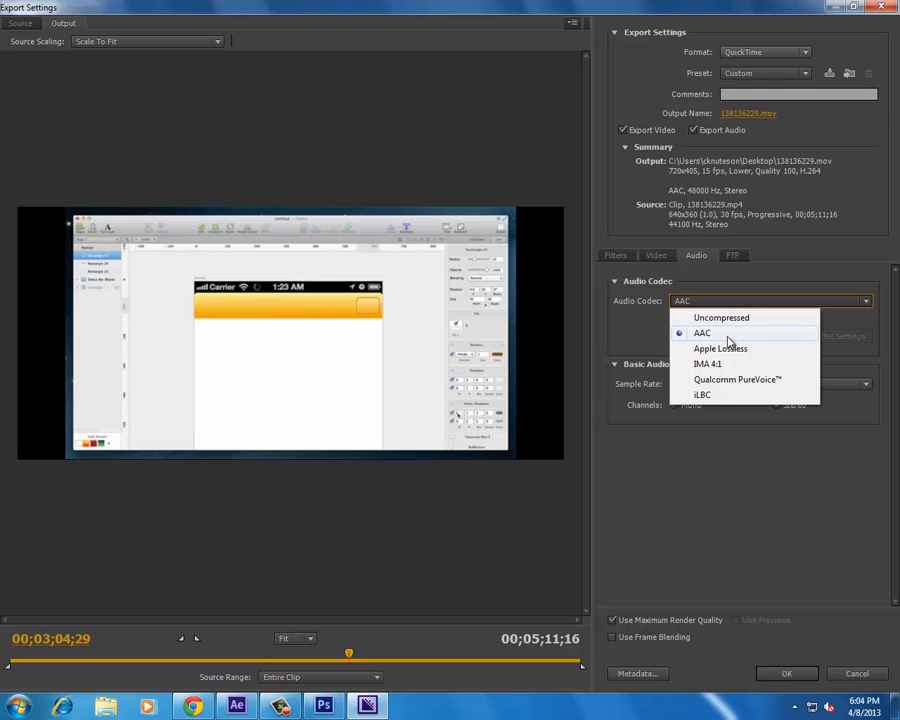
{"action": "left_click", "coordinate": [732, 336]}
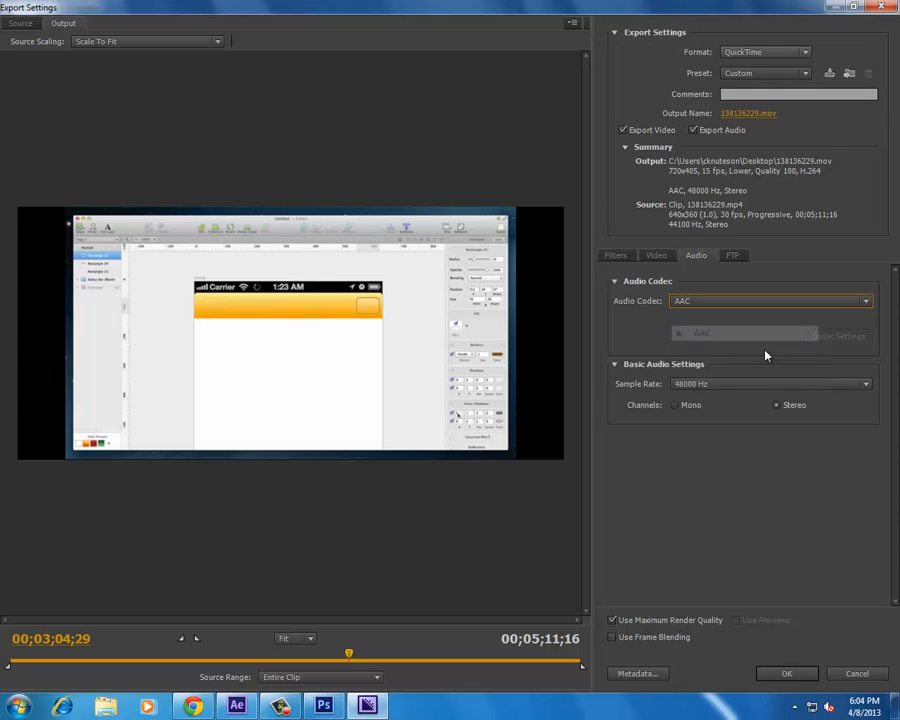
{"action": "left_click", "coordinate": [751, 389]}
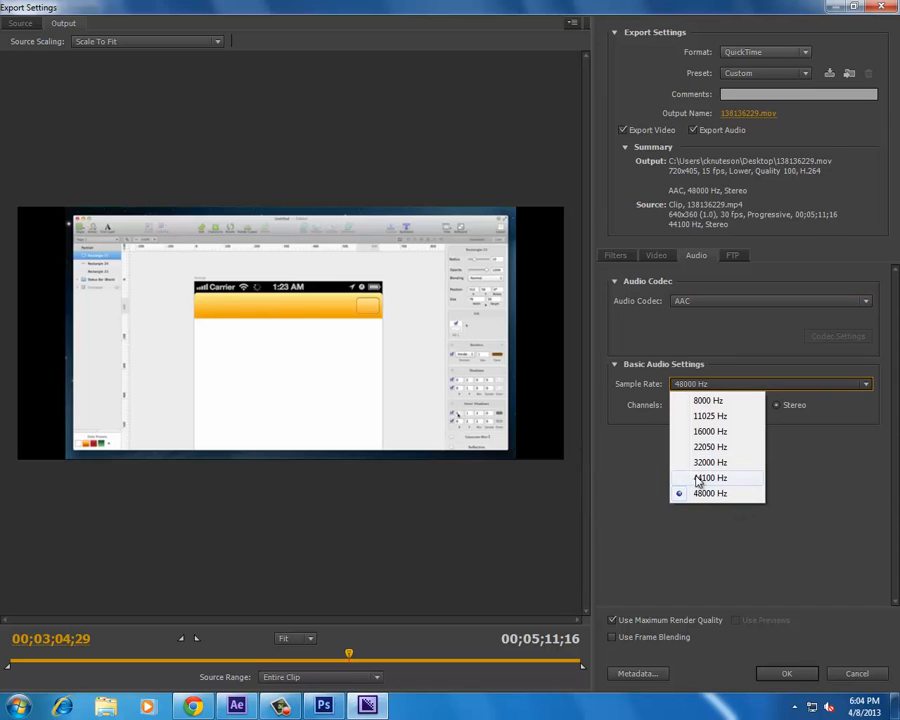
{"action": "left_click", "coordinate": [808, 535]}
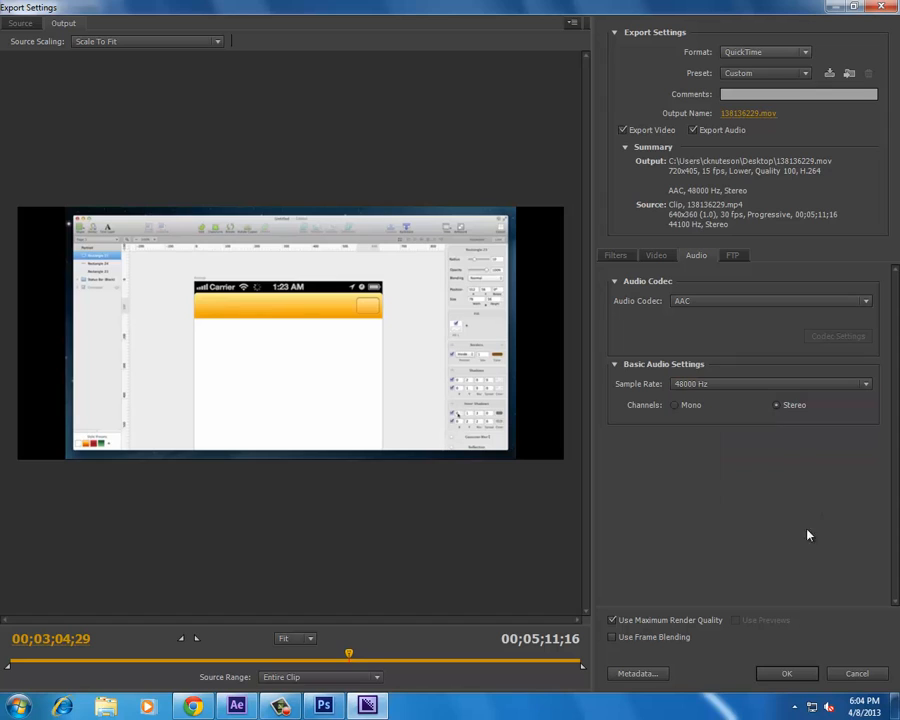
{"action": "left_click", "coordinate": [731, 256]}
{"action": "left_click", "coordinate": [624, 256]}
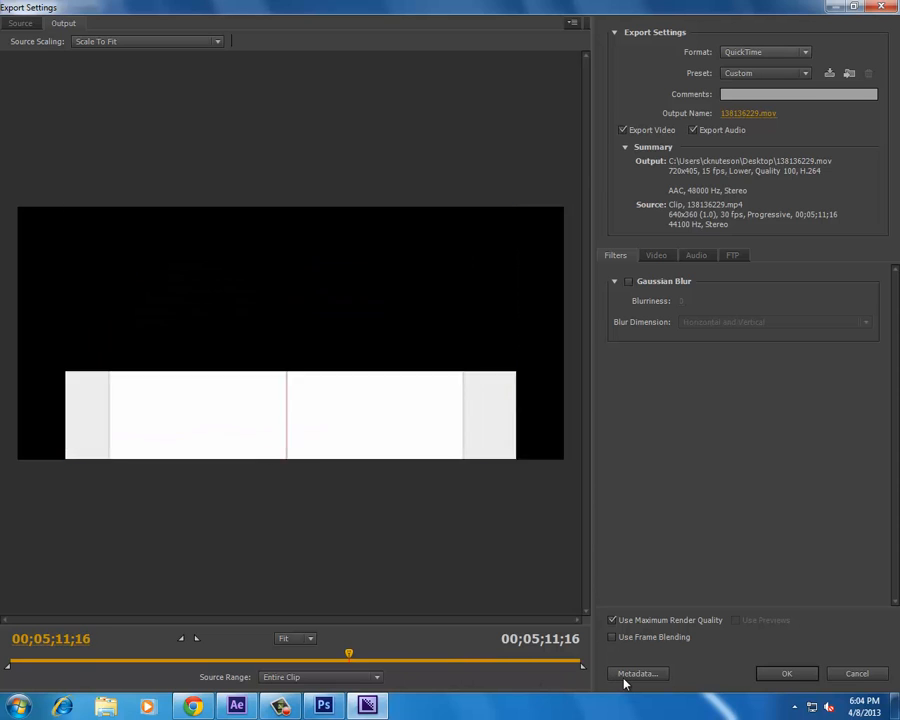
Trim the clip's end to a duration of 00;05;03;18 and accept the export settings.
{"action": "left_click_drag", "start_coordinate": [507, 690], "coordinate": [571, 697]}
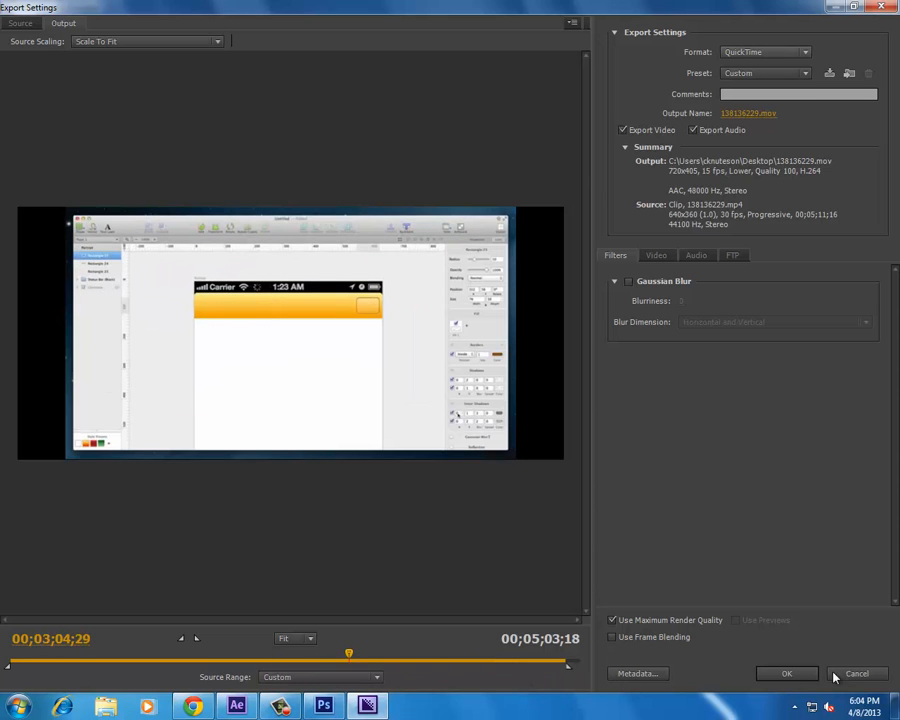
{"action": "left_click", "coordinate": [767, 670]}
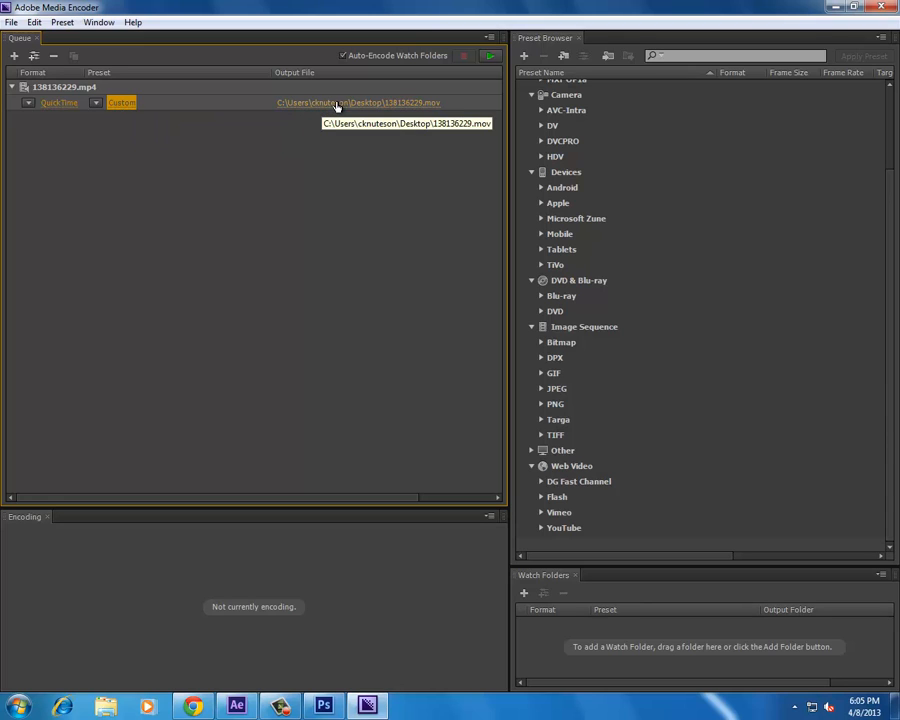
Start encoding the queued QuickTime export and enlarge the Watch Folders area.
{"action": "left_click", "coordinate": [490, 56]}
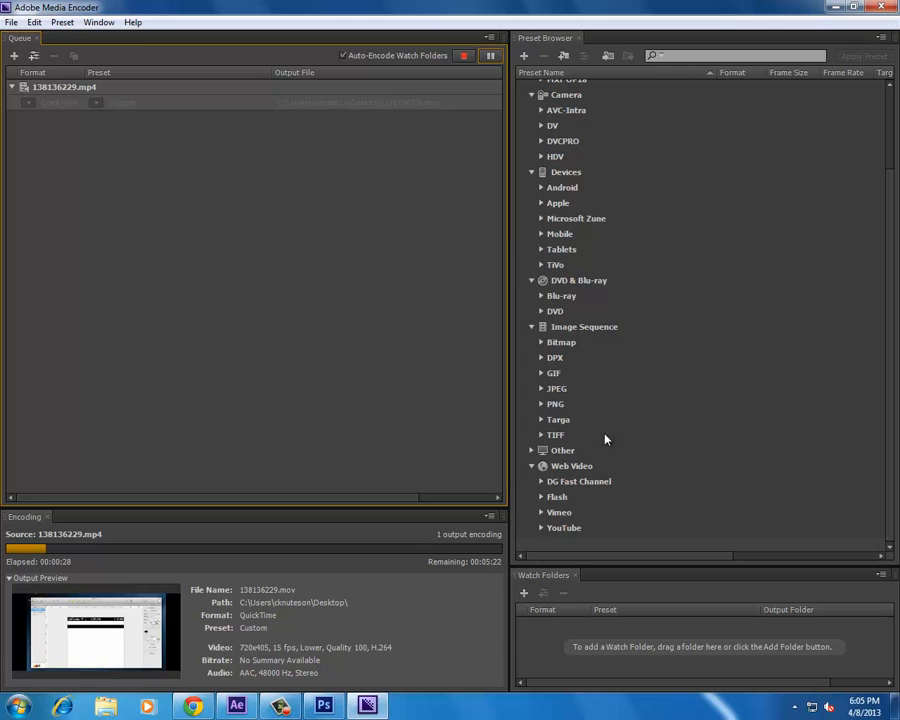
{"action": "left_click_drag", "start_coordinate": [620, 565], "coordinate": [601, 203]}
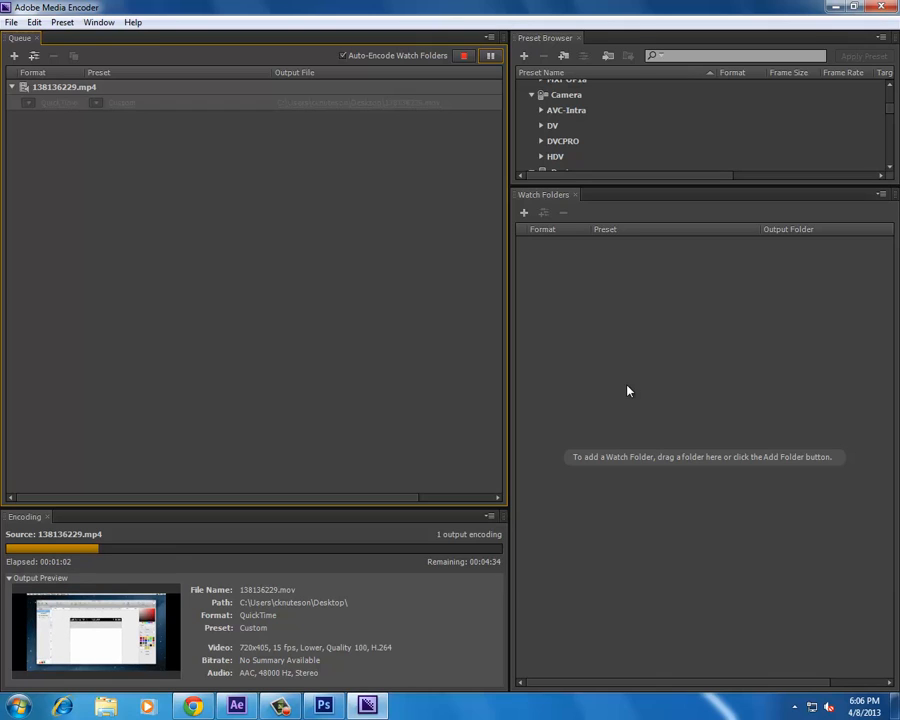
{"action": "left_click", "coordinate": [296, 704]}
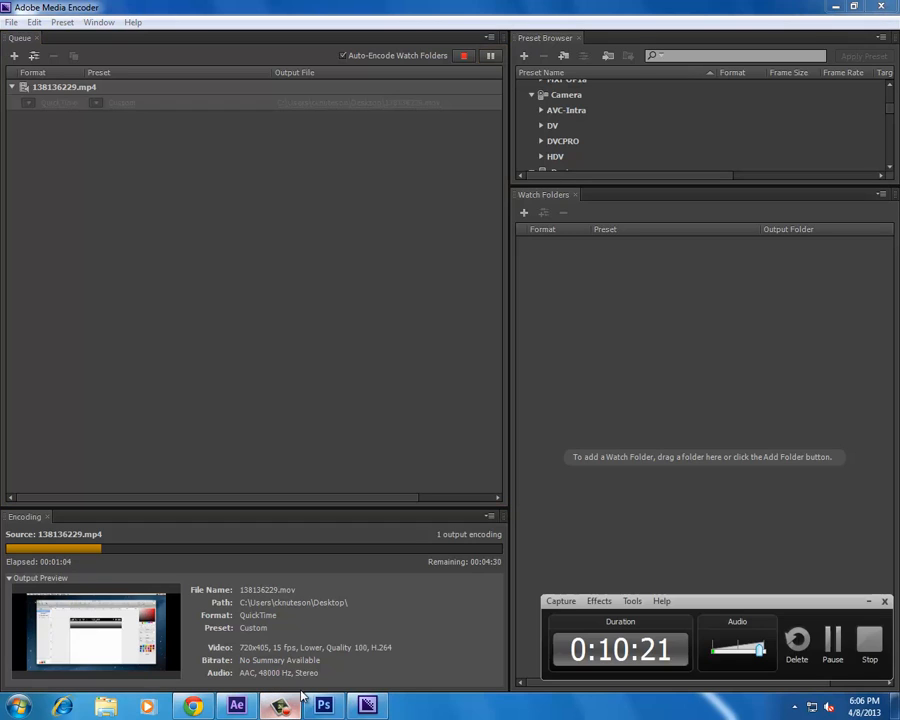